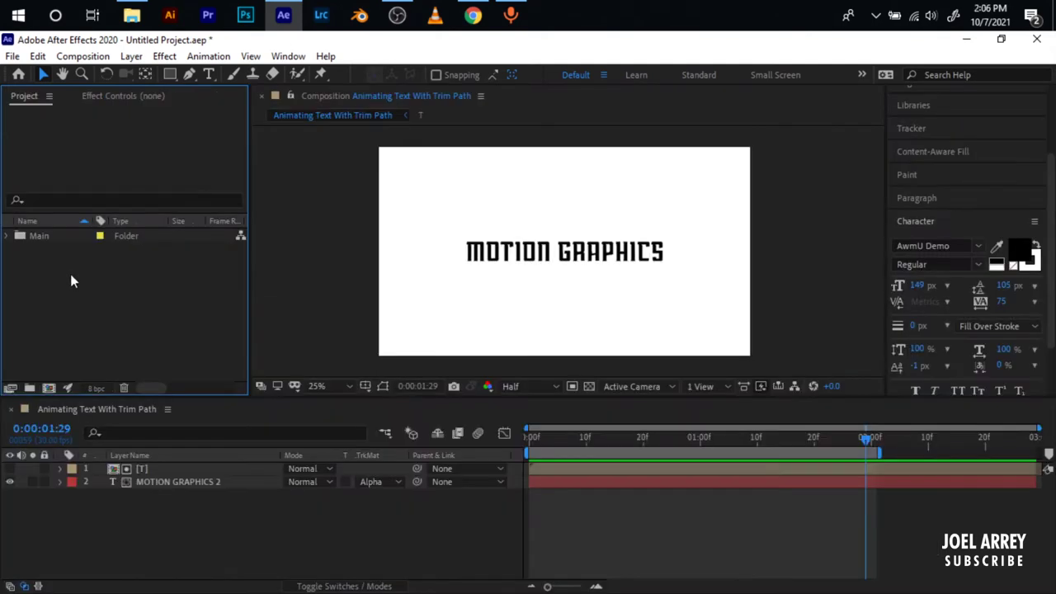
# Create a new 1920 x 1080 composition named Text Trim at 30 frames per second
pyautogui.rightClick(83, 285)
pyautogui.click(103, 297)
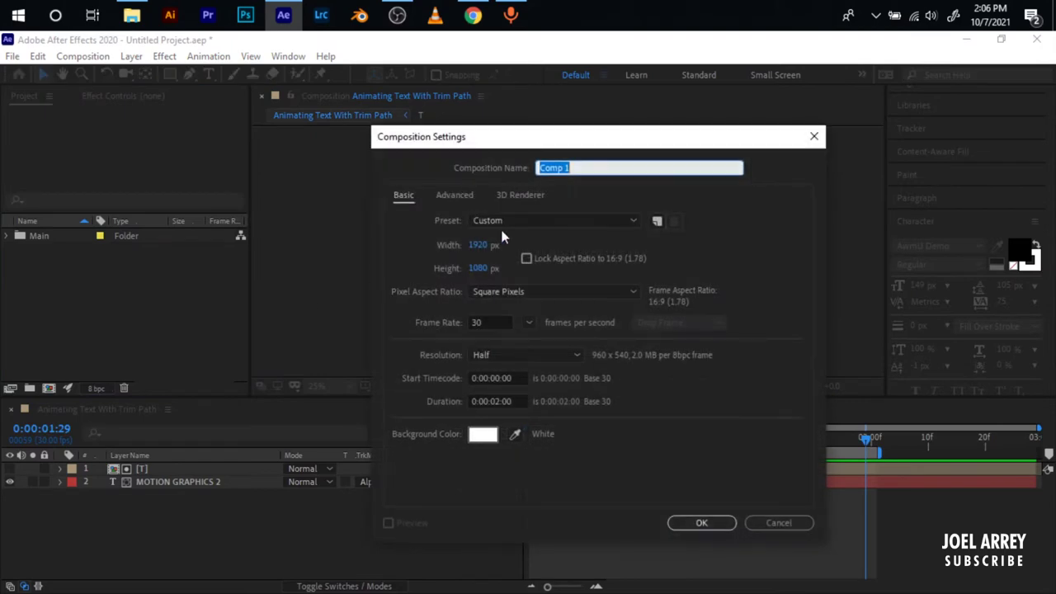
pyautogui.write('Text Trim')
pyautogui.click(496, 322)
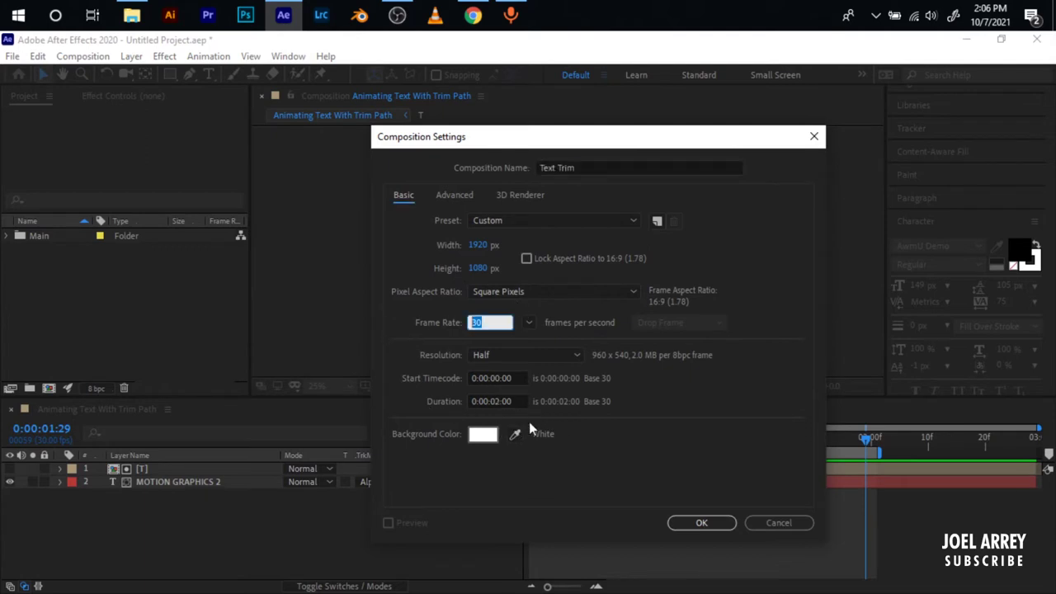
pyautogui.click(699, 526)
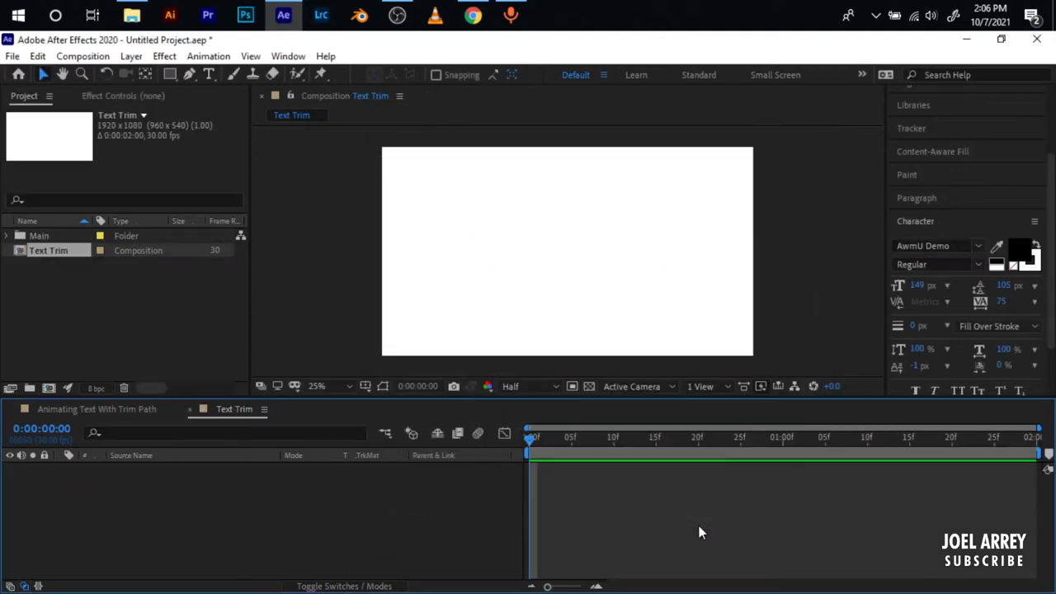
# Add a text layer reading TEXT TRIM and center it horizontally and vertically in the composition
pyautogui.click(209, 74)
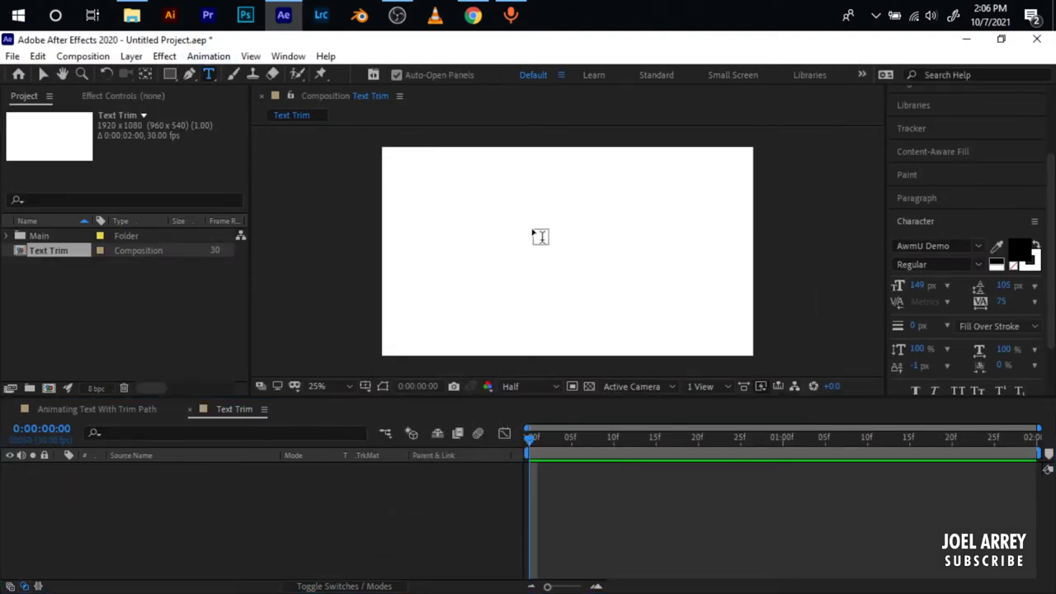
pyautogui.click(532, 224)
pyautogui.write('TEXT TRIM')
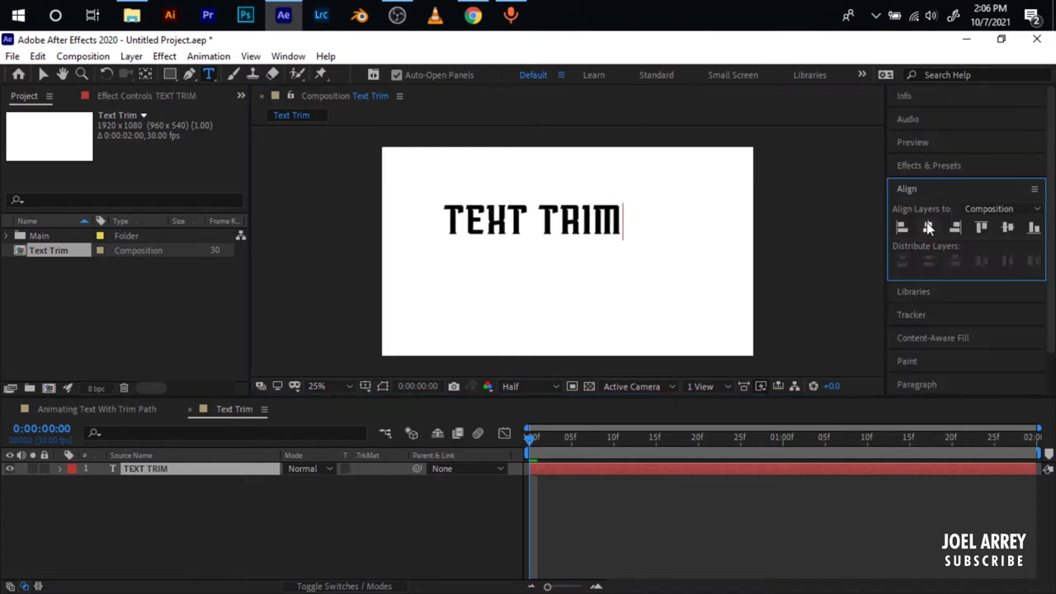
pyautogui.click(928, 226)
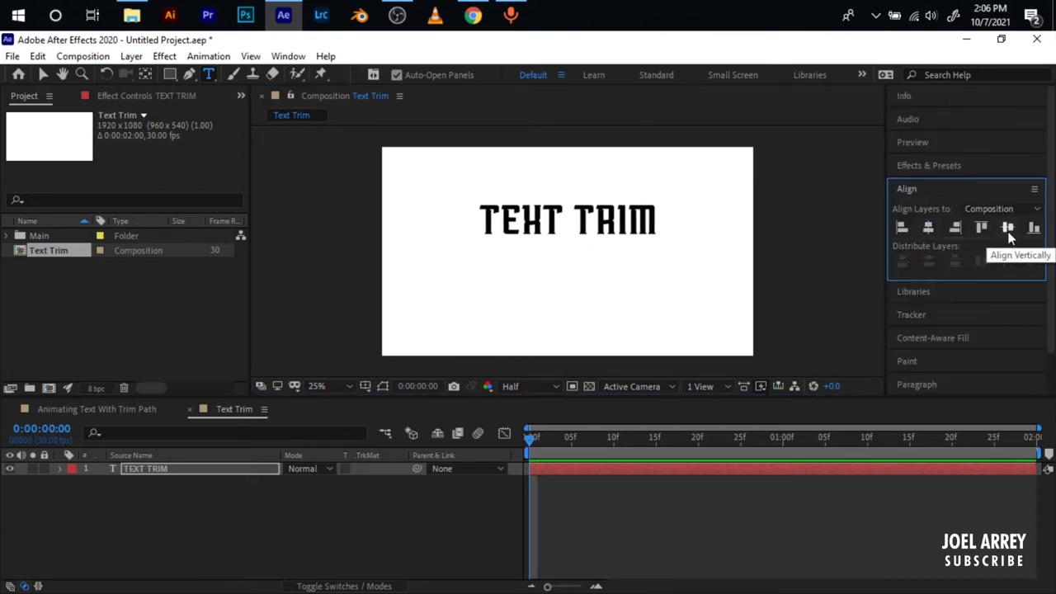
pyautogui.click(1007, 229)
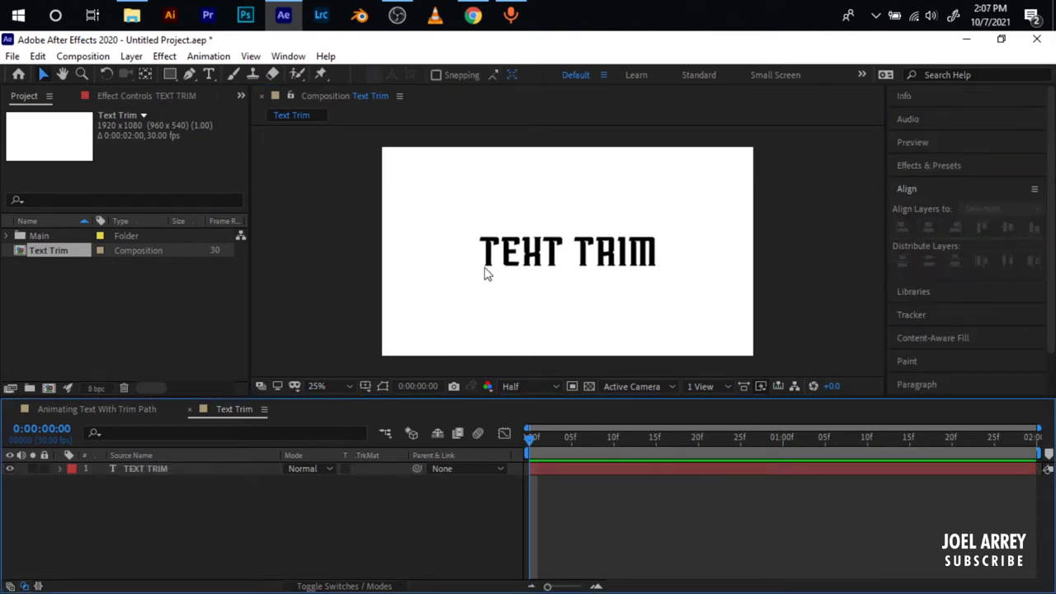
pyautogui.scroll(2, 485, 271)
pyautogui.moveTo(531, 227); pyautogui.dragTo(492, 241)
pyautogui.press('v')
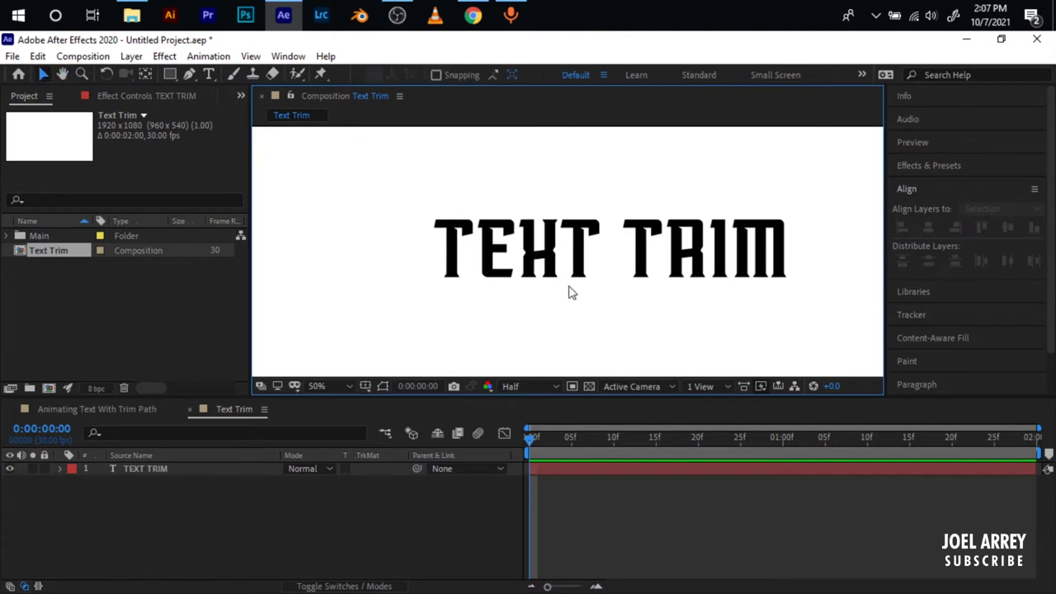
pyautogui.click(549, 469)
pyautogui.click(464, 512)
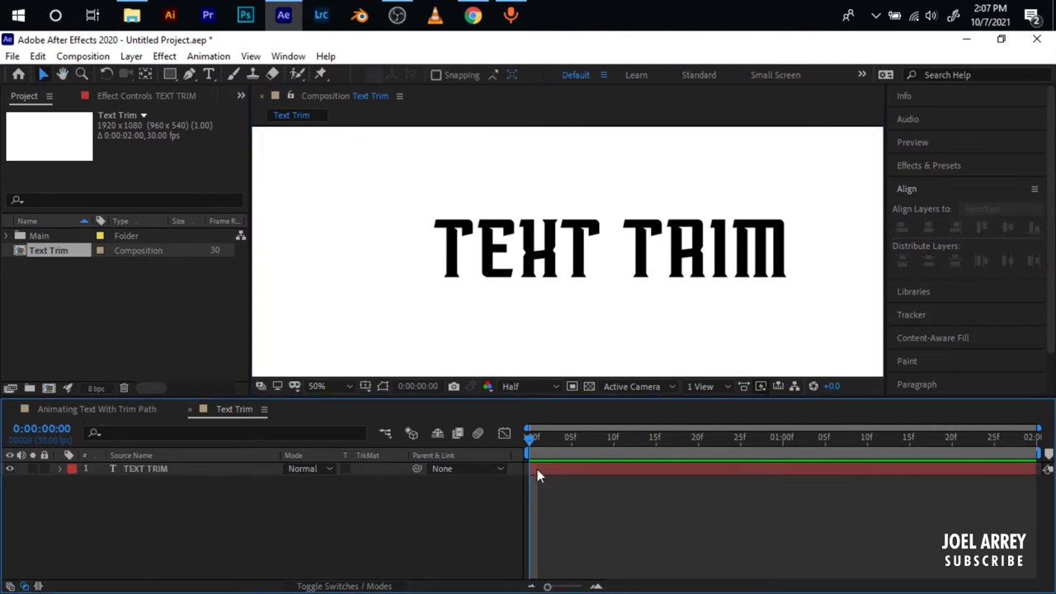
pyautogui.click(548, 470)
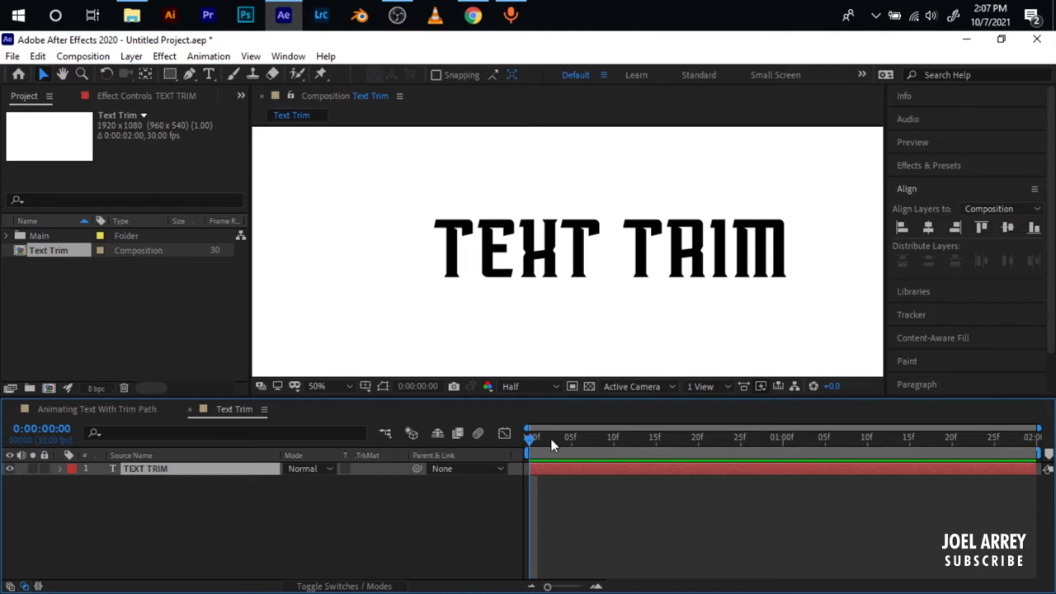
pyautogui.click(551, 482)
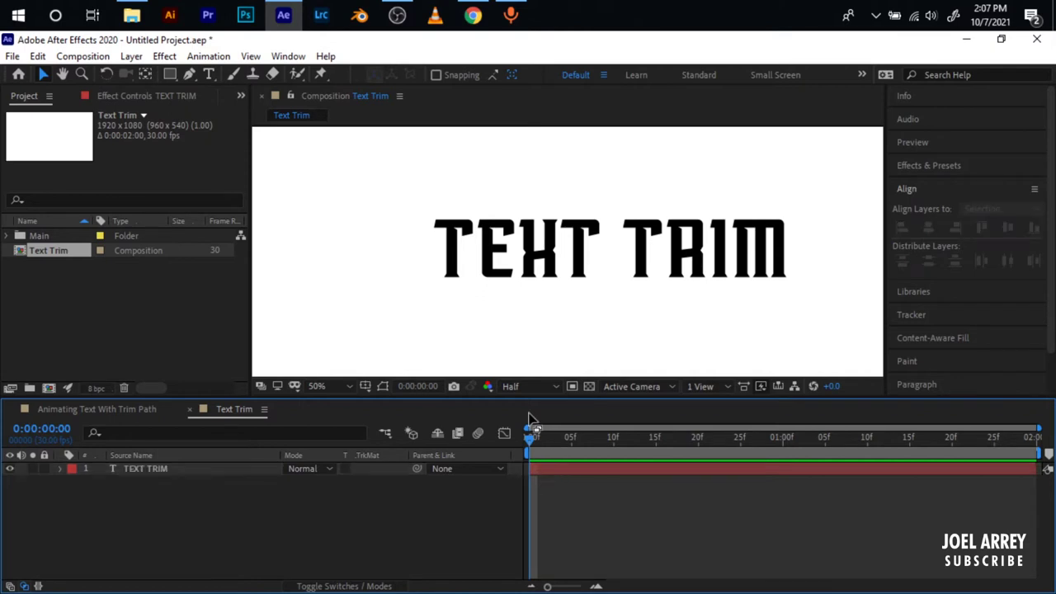
# Trace the hooked crossbar of the first T on a new shape layer with the Pen tool, using a 30 px blue stroke
pyautogui.press('g')
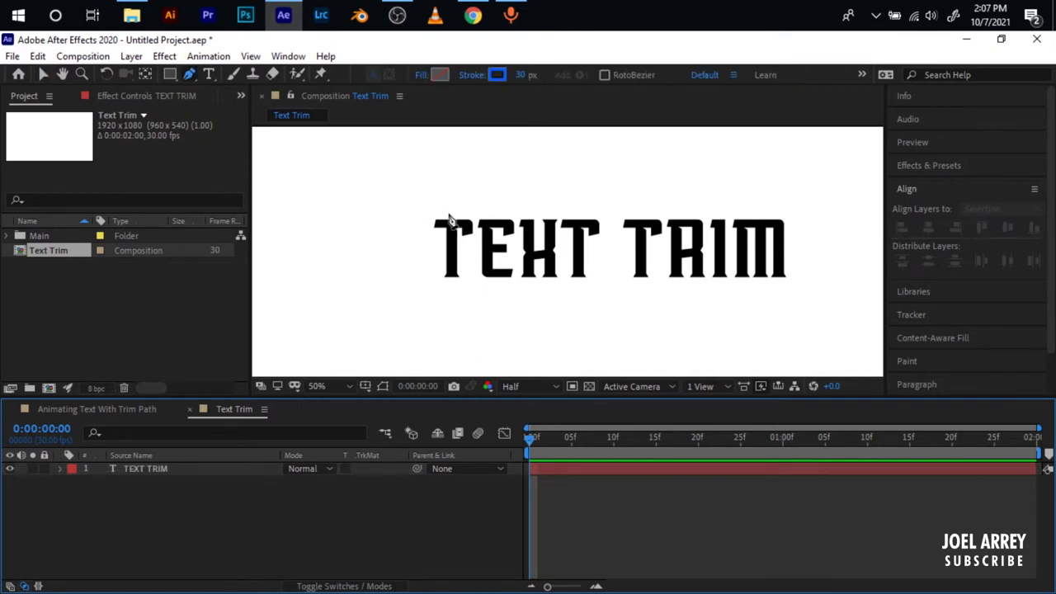
pyautogui.click(520, 75)
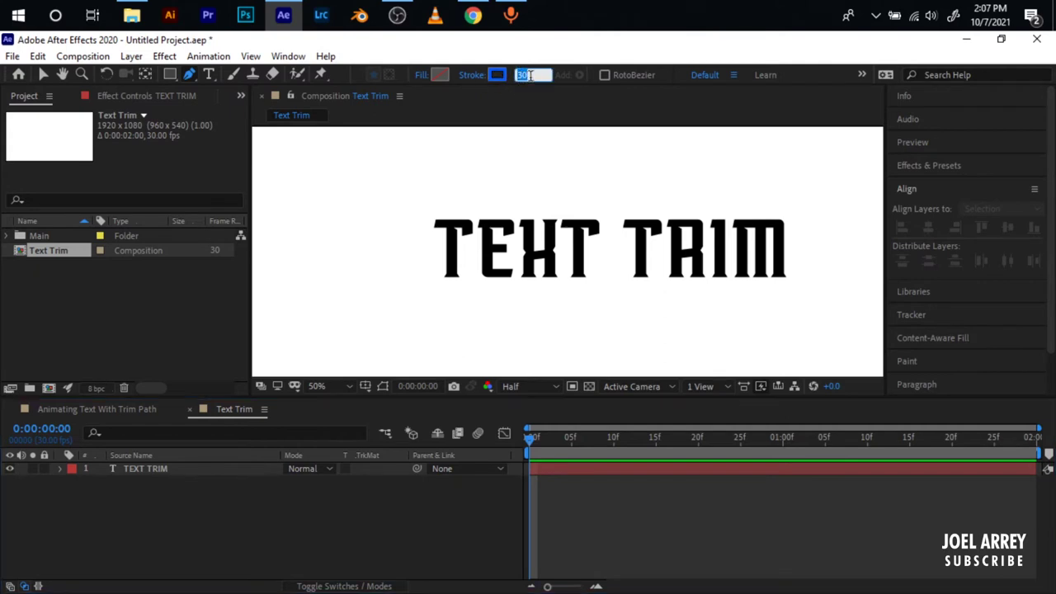
pyautogui.press('Return')
pyautogui.scroll(2, 438, 231)
pyautogui.click(446, 208)
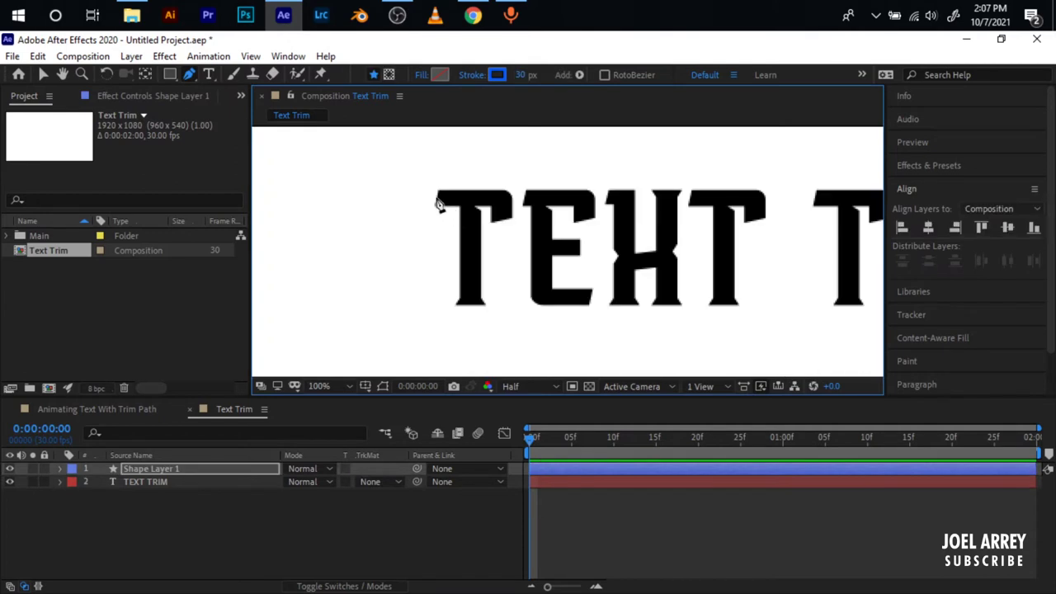
pyautogui.press('Delete')
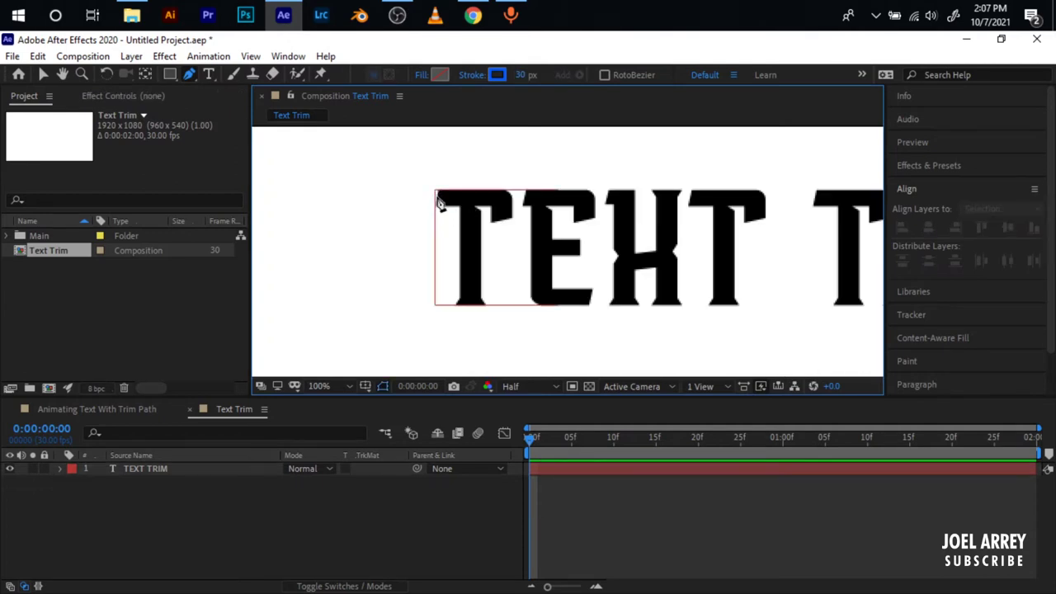
pyautogui.click(436, 197)
pyautogui.click(505, 197)
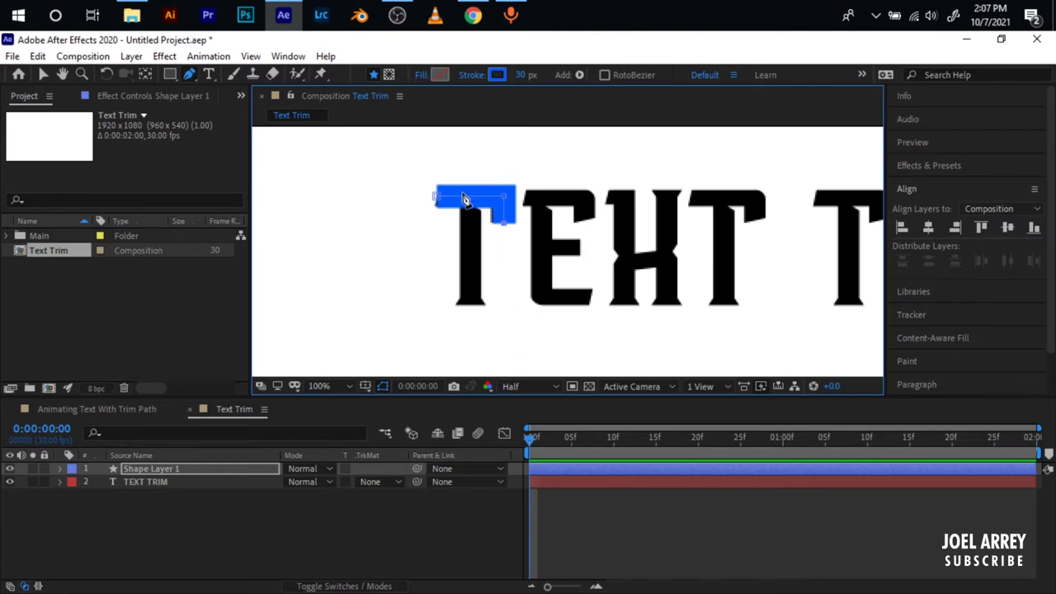
# Add the first T's vertical stem as a second path in the same shape layer and rename the layer T
pyautogui.press('v')
pyautogui.click(377, 311)
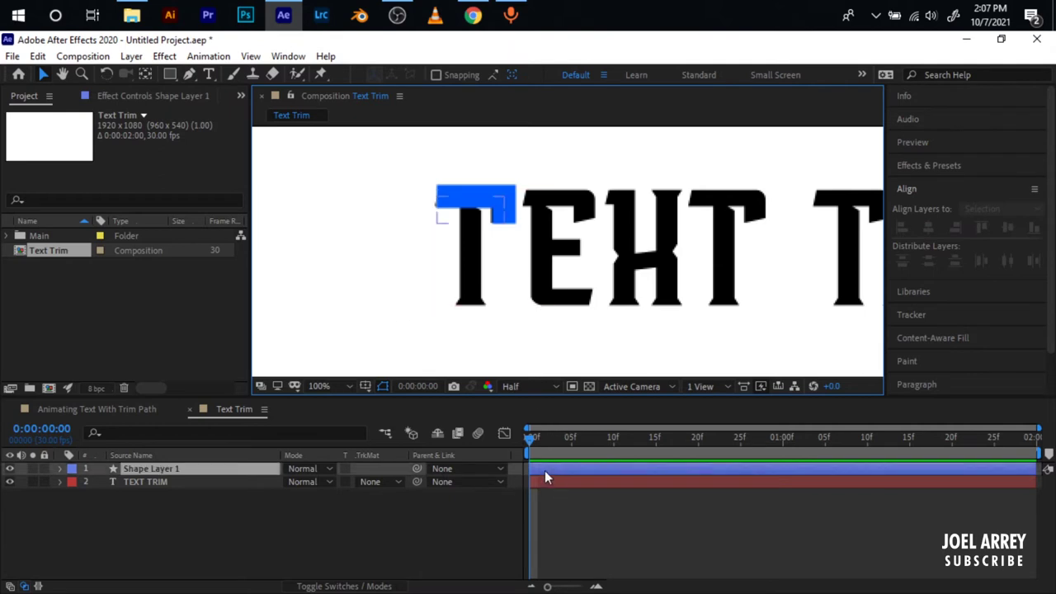
pyautogui.click(544, 469)
pyautogui.press('g')
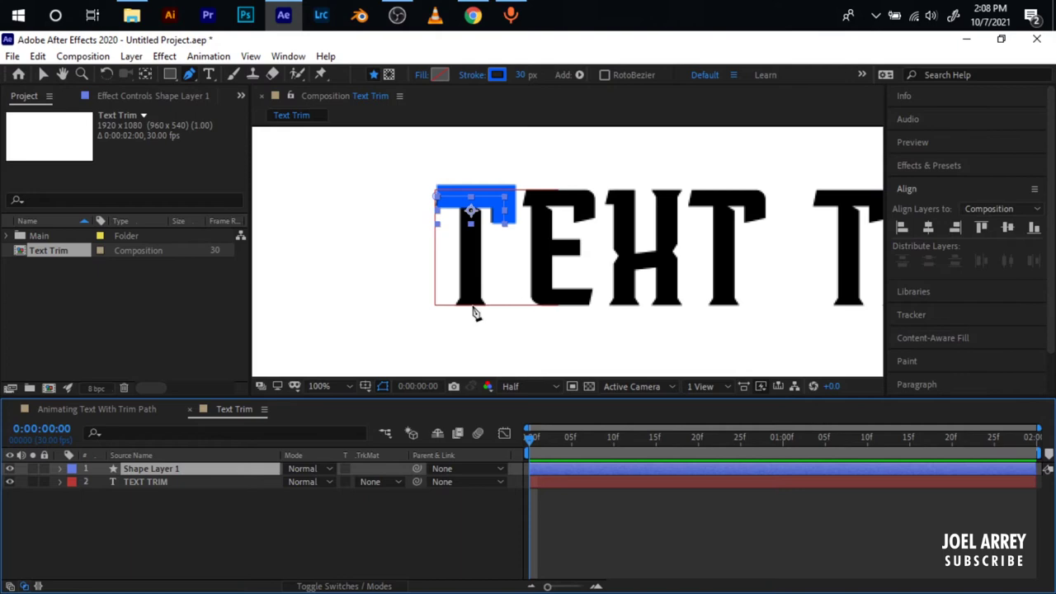
pyautogui.click(471, 304)
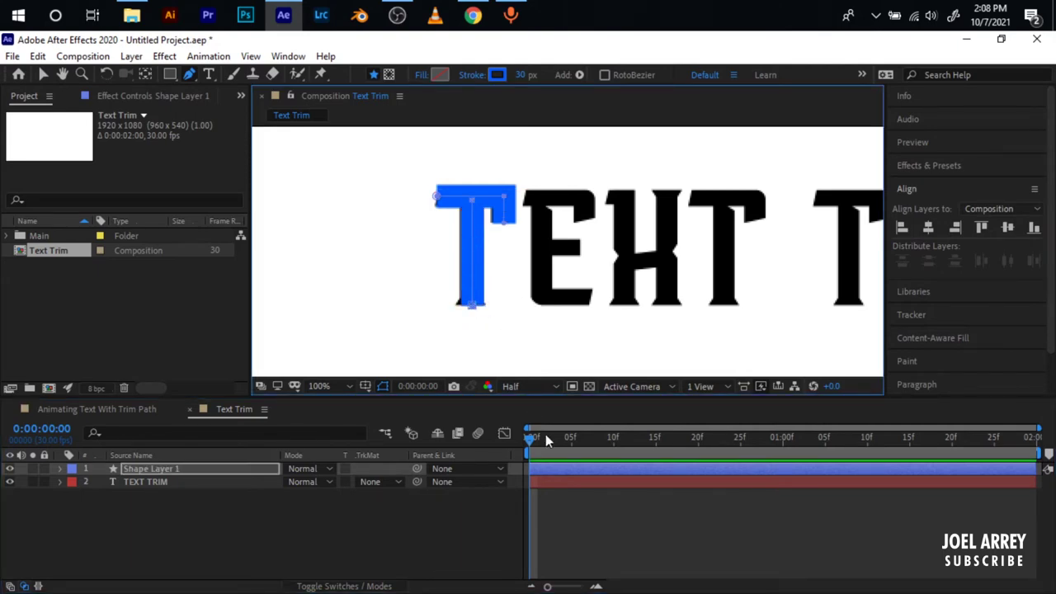
pyautogui.write('T')
pyautogui.press('Return')
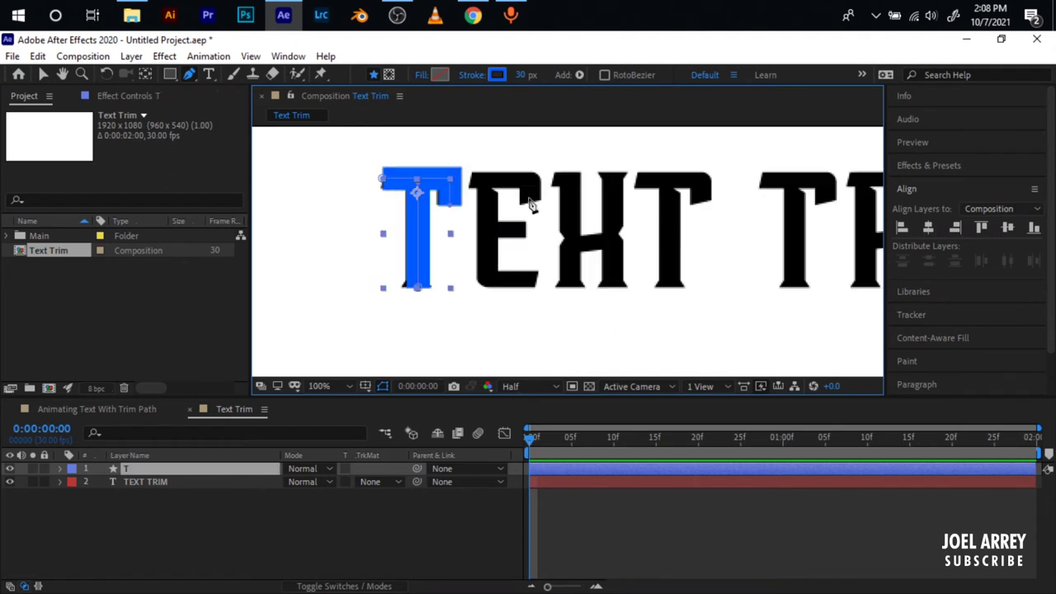
pyautogui.press('v')
pyautogui.click(547, 293)
pyautogui.press('p')
pyautogui.press('p')
pyautogui.press('g')
pyautogui.click(532, 202)
pyautogui.click(531, 180)
pyautogui.click(472, 180)
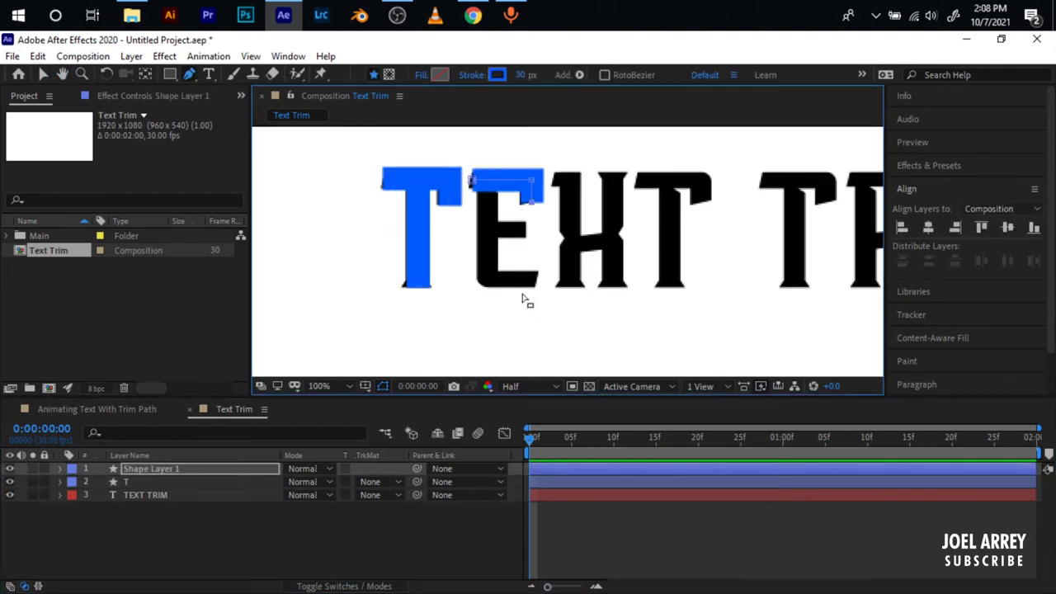
pyautogui.hotkey('ctrl', 'z')
pyautogui.hotkey('ctrl', 'z')
pyautogui.hotkey('ctrl', 'z')
# Trace the E's bottom, back and top as one path on a new shape layer and set its stroke width to 35 px
pyautogui.click(535, 282)
pyautogui.click(487, 282)
pyautogui.click(477, 182)
pyautogui.click(531, 178)
pyautogui.click(531, 201)
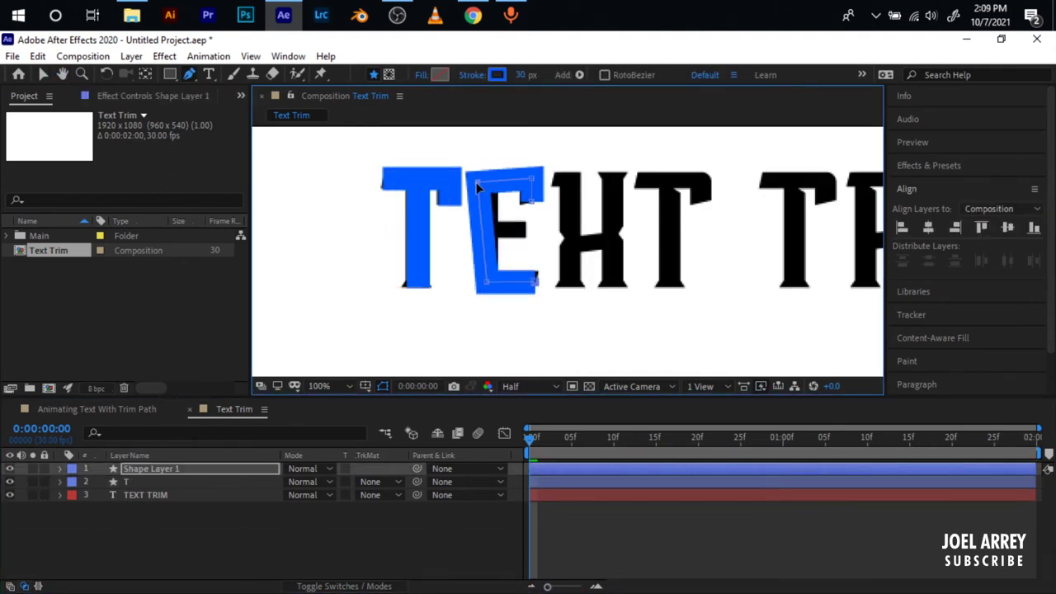
pyautogui.moveTo(476, 182); pyautogui.dragTo(479, 182)
pyautogui.moveTo(520, 75); pyautogui.dragTo(501, 93)
pyautogui.press('F2')
pyautogui.click(488, 227)
pyautogui.click(524, 227)
pyautogui.press('v')
pyautogui.click(591, 333)
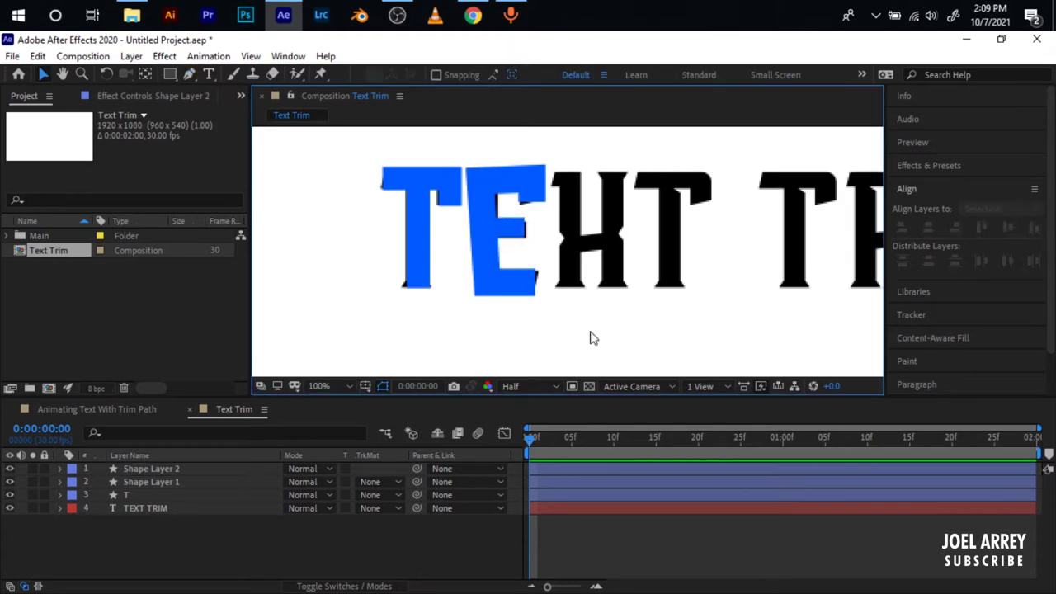
pyautogui.hotkey('ctrl', 'z')
pyautogui.hotkey('ctrl', 'z')
pyautogui.hotkey('ctrl', 'z')
# Add the E's middle bar as a second path in the E's own shape layer
pyautogui.press('g')
pyautogui.click(491, 228)
pyautogui.click(525, 229)
pyautogui.click(580, 528)
# Trace the X's hooked left upright, right upright and crossbar on a new shape layer with a 25 px stroke
pyautogui.moveTo(628, 180); pyautogui.dragTo(554, 188)
pyautogui.click(478, 184)
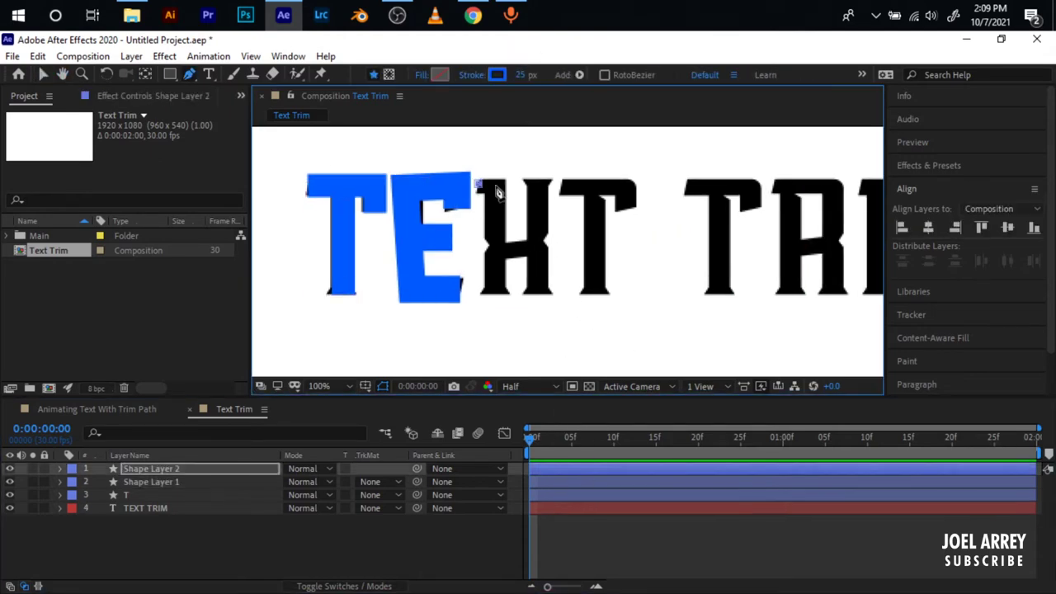
pyautogui.click(497, 183)
pyautogui.click(496, 298)
pyautogui.click(537, 178)
pyautogui.click(540, 296)
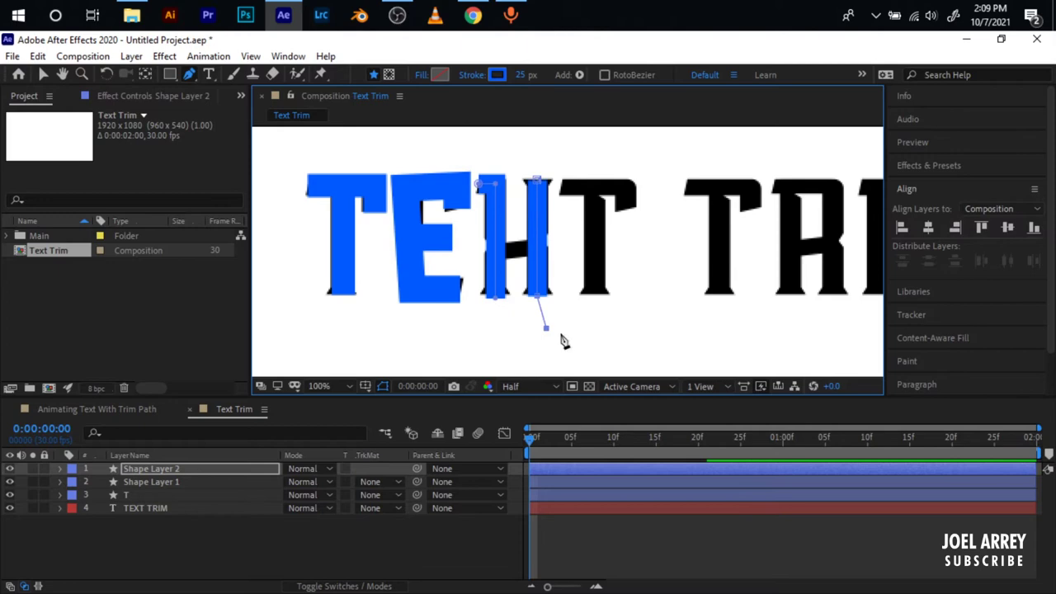
pyautogui.click(531, 240)
pyautogui.moveTo(531, 241); pyautogui.dragTo(532, 246)
# Rename the two newest letter shape layers E and X to match the letters they trace
pyautogui.press('v')
pyautogui.click(536, 483)
pyautogui.press('Return')
pyautogui.write('E')
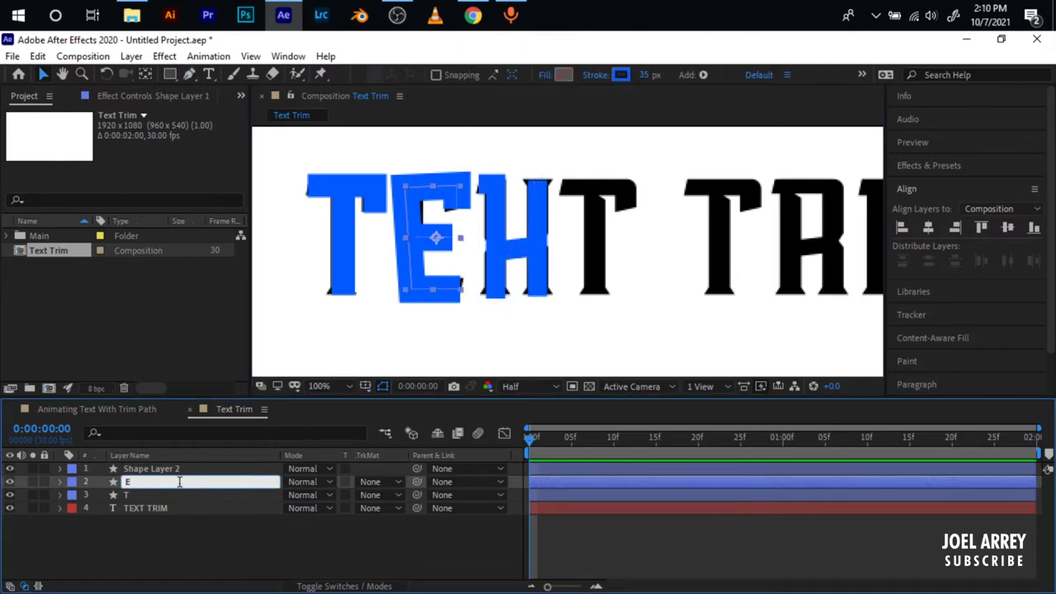
pyautogui.click(179, 468)
pyautogui.press('Return')
pyautogui.write('X')
pyautogui.press('Return')
# Duplicate the T shape layer twice and place the copies over the last T of TEXT and the T of TRIM
pyautogui.click(563, 495)
pyautogui.hotkey('ctrl', 'd')
pyautogui.moveTo(341, 206)
pyautogui.mouseDown()
pyautogui.moveTo(591, 206)
pyautogui.moveTo(718, 240)
pyautogui.moveTo(430, 239)
pyautogui.mouseUp()
pyautogui.hotkey('ctrl', 'd')
pyautogui.click(516, 356)
pyautogui.press('g')
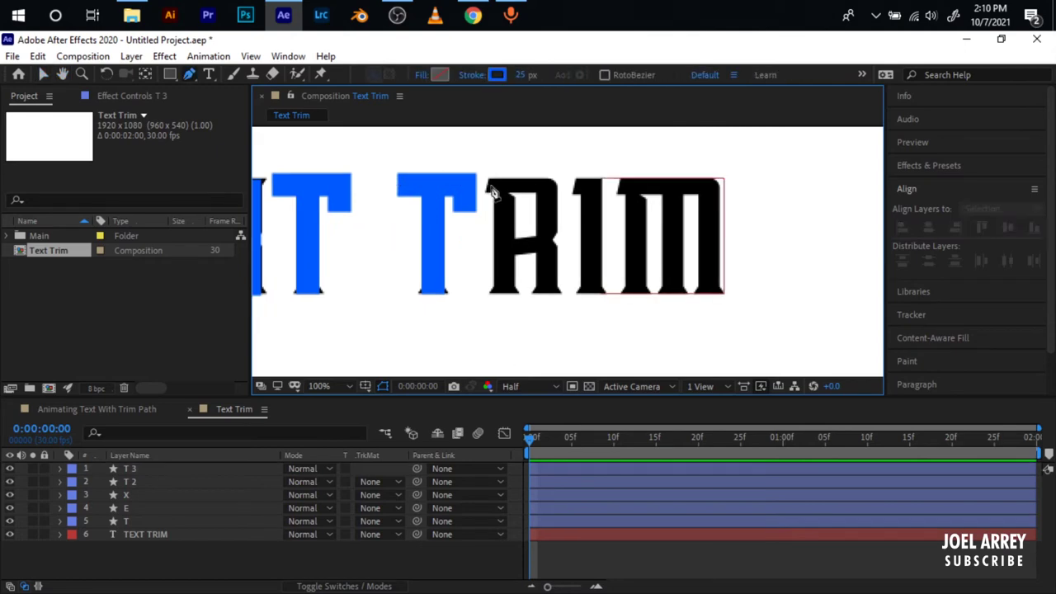
pyautogui.click(494, 186)
pyautogui.click(541, 185)
pyautogui.hotkey('ctrl', 'z')
pyautogui.hotkey('ctrl', 'z')
# Trace the R's two uprights and top bar on a new shape layer and set its stroke width to 35 px
pyautogui.click(502, 293)
pyautogui.click(502, 187)
pyautogui.click(550, 186)
pyautogui.click(550, 293)
pyautogui.click(521, 75)
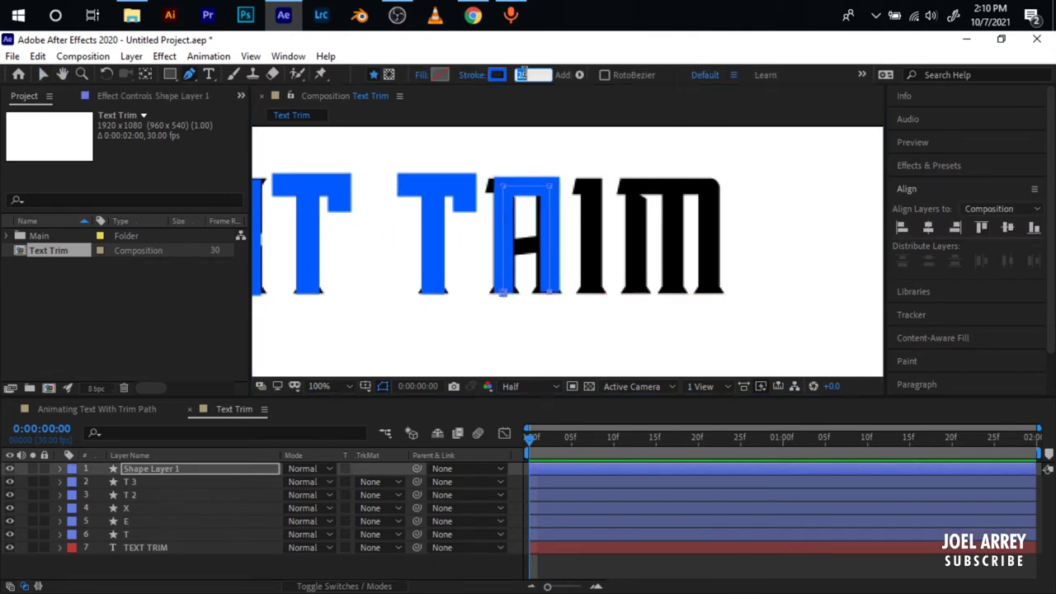
pyautogui.write('35')
pyautogui.press('Return')
# Move the R path's upper-left corner slightly outward and add the crossbar between its uprights
pyautogui.press('v')
pyautogui.press('g')
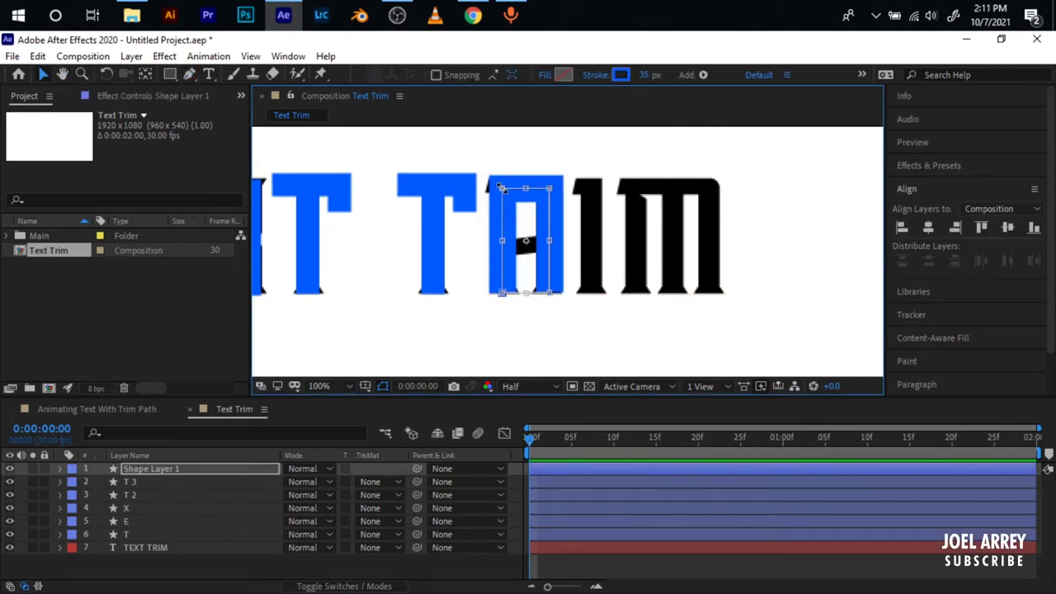
pyautogui.moveTo(501, 189); pyautogui.dragTo(498, 188)
pyautogui.click(504, 248)
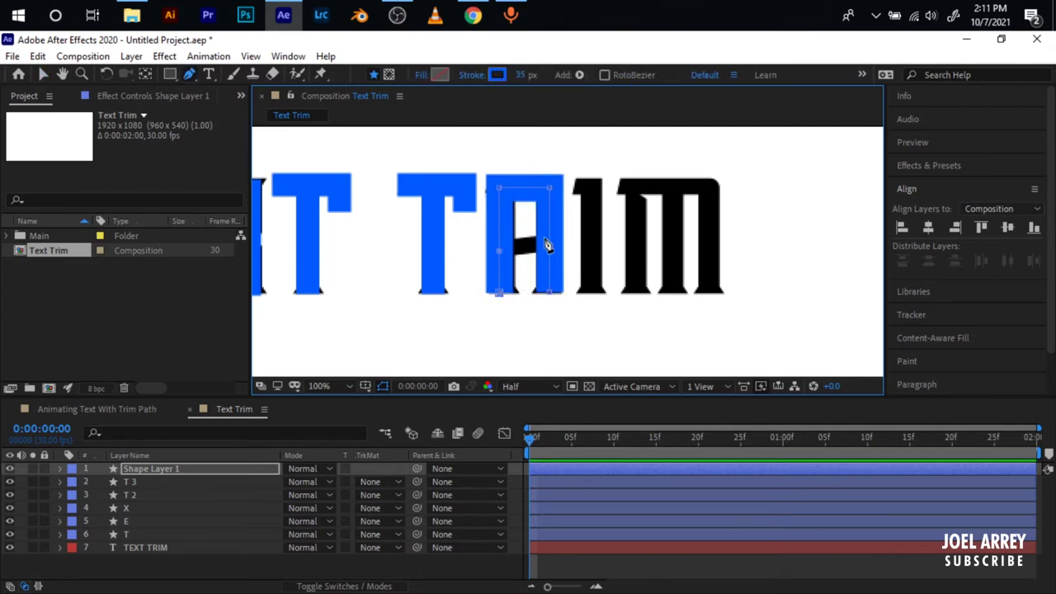
pyautogui.click(546, 242)
# Rename the R's shape layer R and deselect it
pyautogui.click(170, 471)
pyautogui.press('Return')
pyautogui.write('R')
pyautogui.press('Return')
pyautogui.press('v')
pyautogui.click(589, 325)
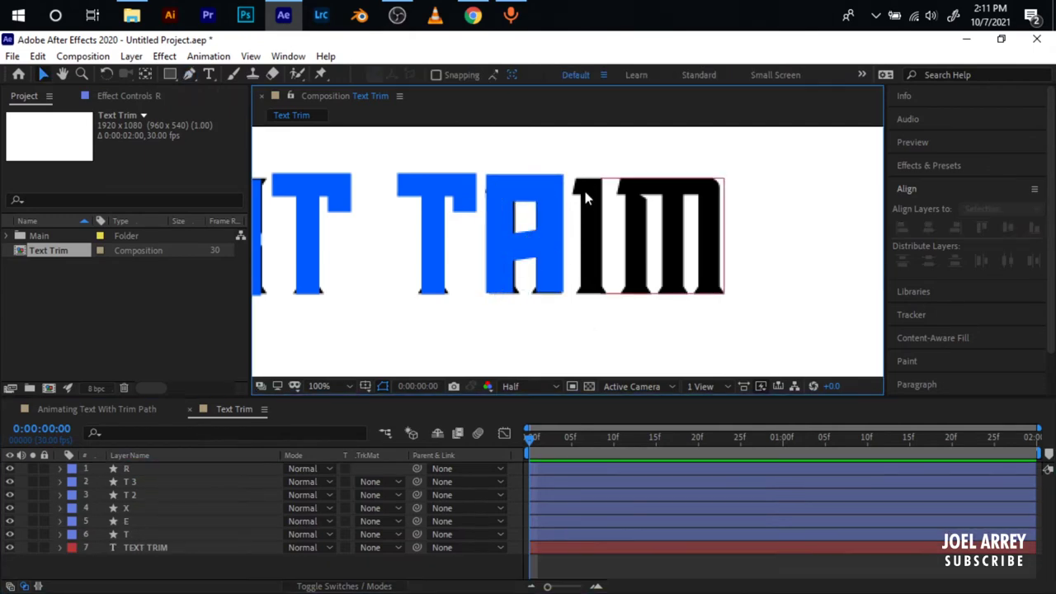
# Trace the I of TRIM on a new shape layer with the Pen tool and rename the layer I
pyautogui.press('g')
pyautogui.click(579, 184)
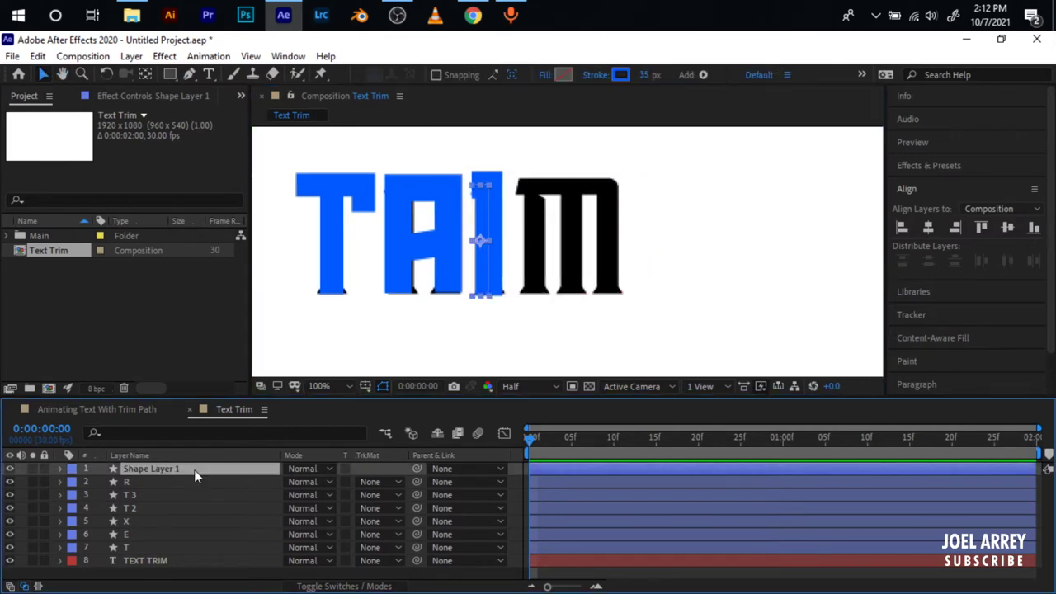
pyautogui.write('I')
pyautogui.press('Return')
# Trace the M's outer legs and top bar, plus its middle leg, on a new shape layer with a 35 px stroke
pyautogui.press('g')
pyautogui.keyDown('ctrl'); pyautogui.click(544, 300); pyautogui.keyUp('ctrl')
pyautogui.click(531, 293)
pyautogui.click(531, 185)
pyautogui.click(609, 185)
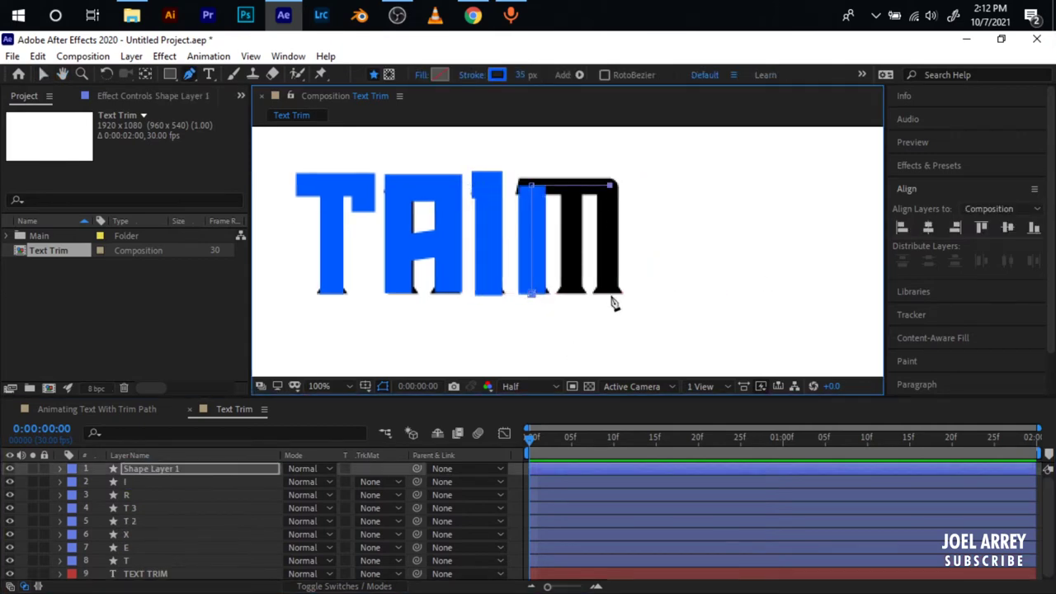
pyautogui.click(609, 294)
pyautogui.keyDown('ctrl'); pyautogui.click(598, 273); pyautogui.keyUp('ctrl')
pyautogui.click(573, 191)
pyautogui.click(572, 293)
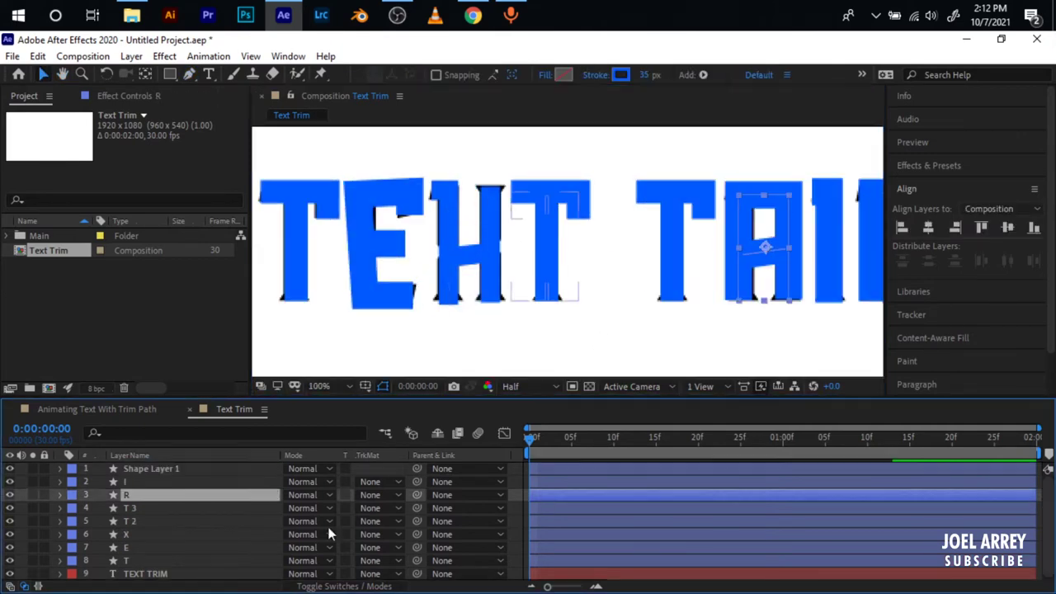
# Widen the stroke of the X shape slightly so it covers more of the letter beneath
pyautogui.click(462, 215)
pyautogui.moveTo(644, 74); pyautogui.dragTo(652, 75)
pyautogui.click(514, 330)
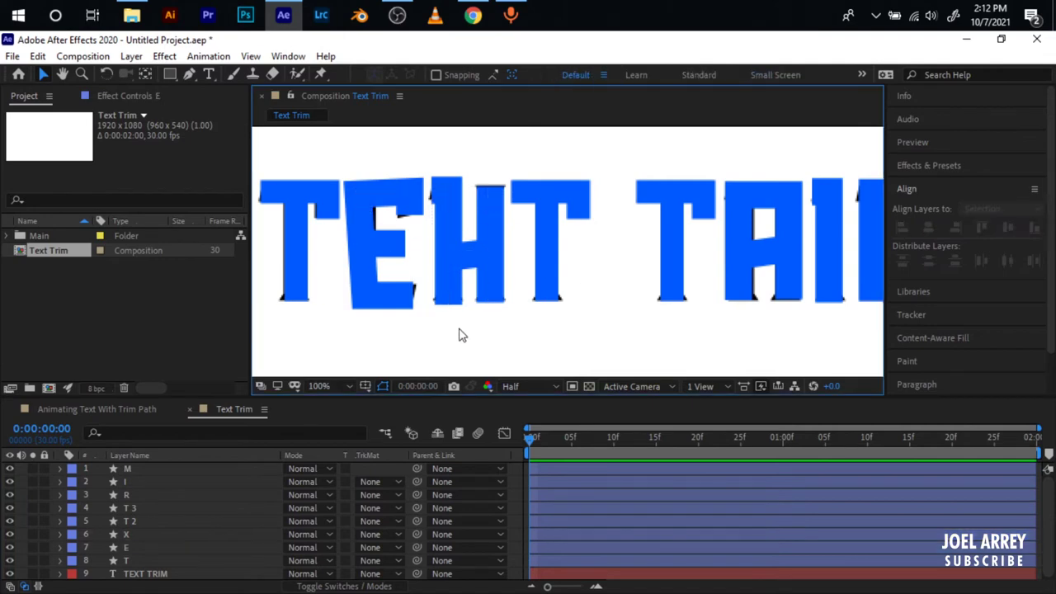
# Pre-compose the eight letter shape layers, M through T, into a new composition named Text layer
pyautogui.scroll(-1, 460, 335)
pyautogui.scroll(1, 426, 208)
pyautogui.click(426, 208)
pyautogui.scroll(-1, 508, 248)
pyautogui.click(570, 272)
pyautogui.scroll(-2, 574, 278)
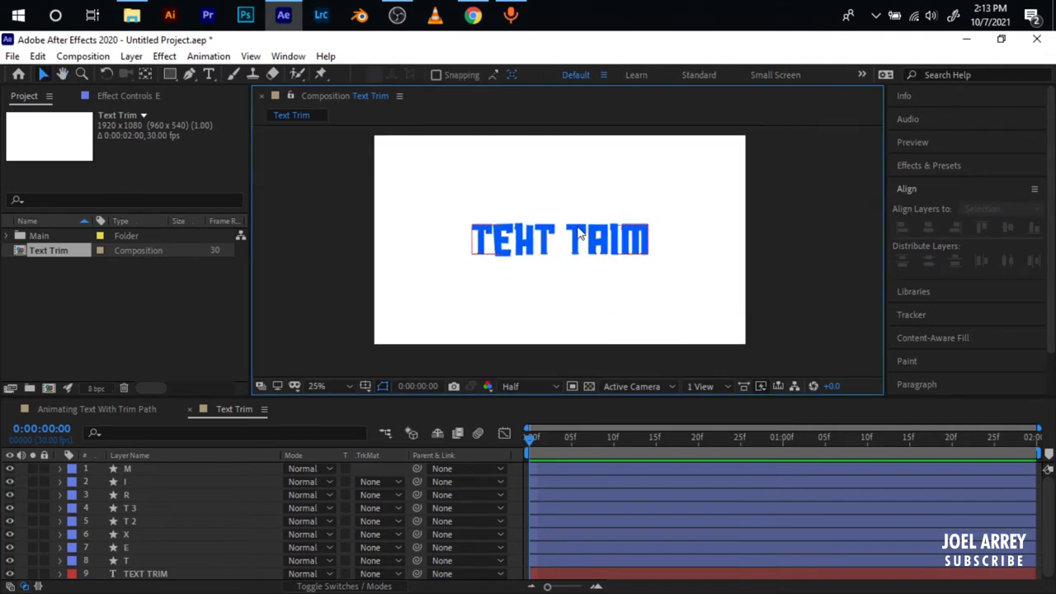
pyautogui.click(552, 474)
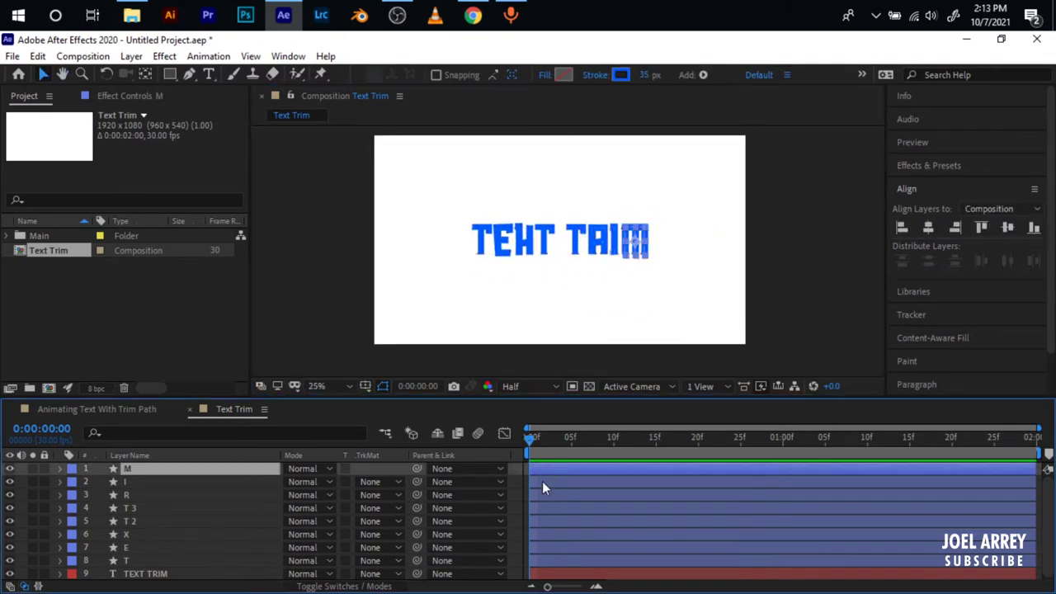
pyautogui.keyDown('shift'); pyautogui.click(547, 564); pyautogui.keyUp('shift')
pyautogui.rightClick(172, 520)
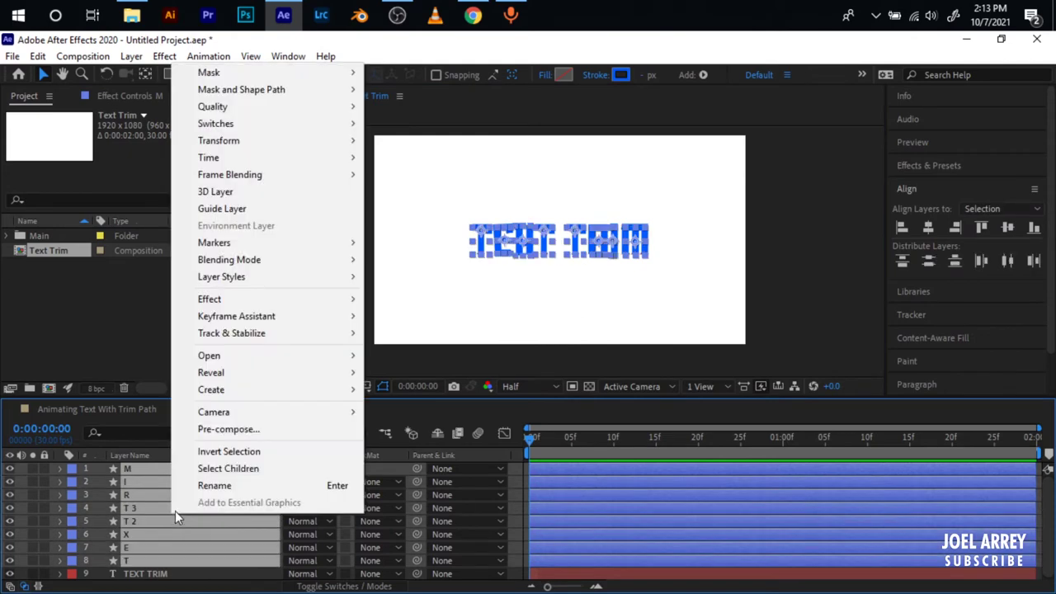
pyautogui.click(264, 429)
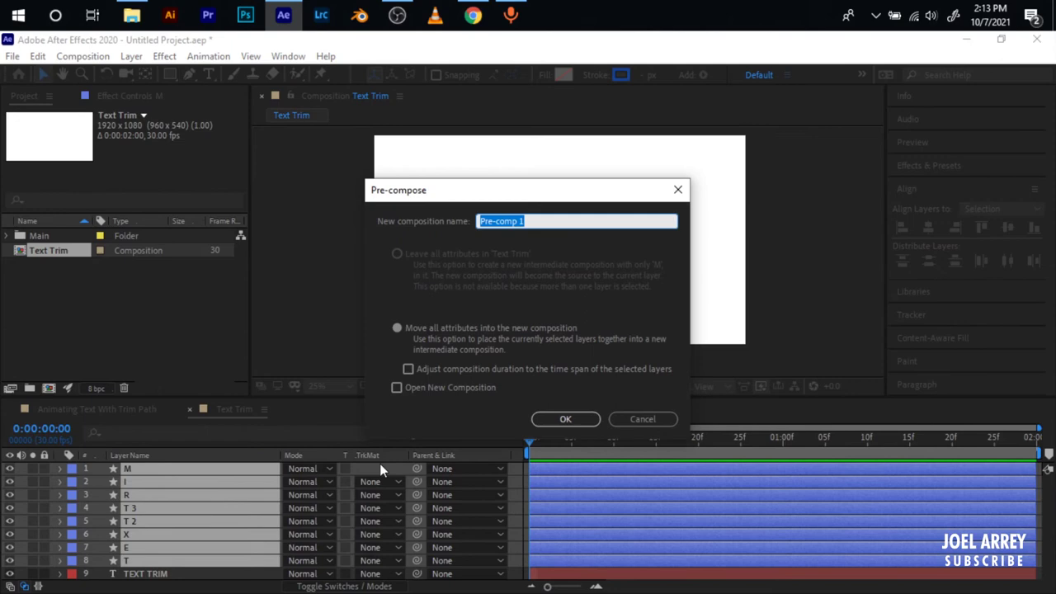
pyautogui.write('TE')
pyautogui.write('xt layer')
pyautogui.press('Return')
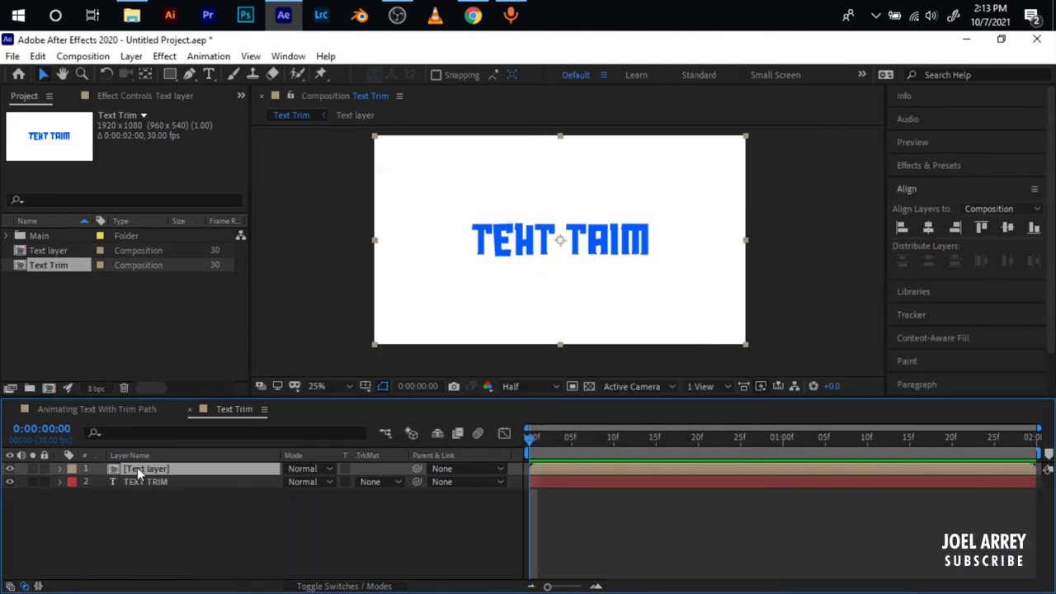
# Open the Text layer composition, select all its letter layers and activate the Pan Behind tool
pyautogui.doubleClick(137, 467)
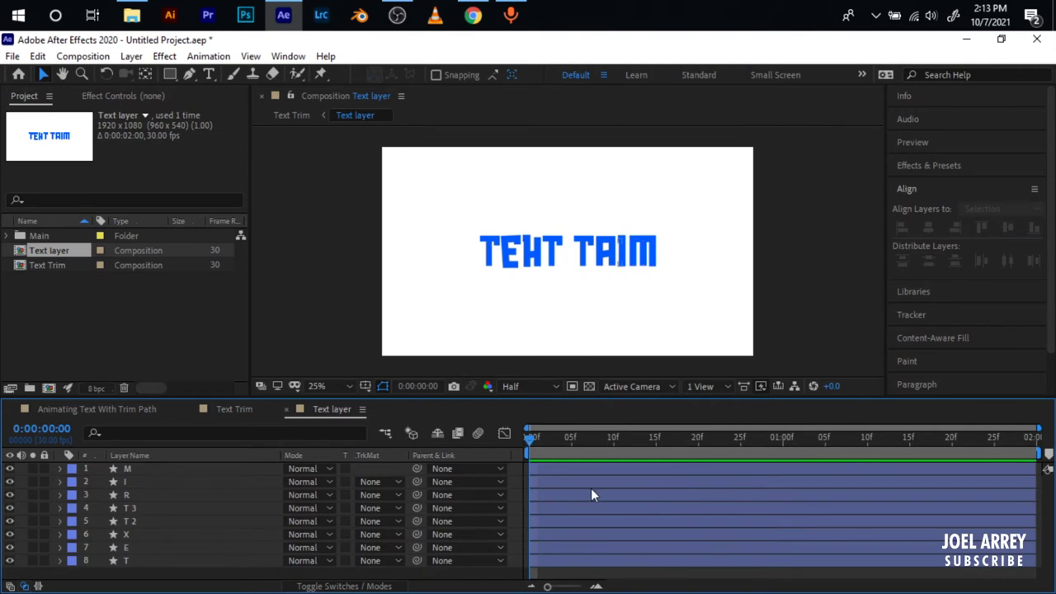
pyautogui.hotkey('ctrl', 'a')
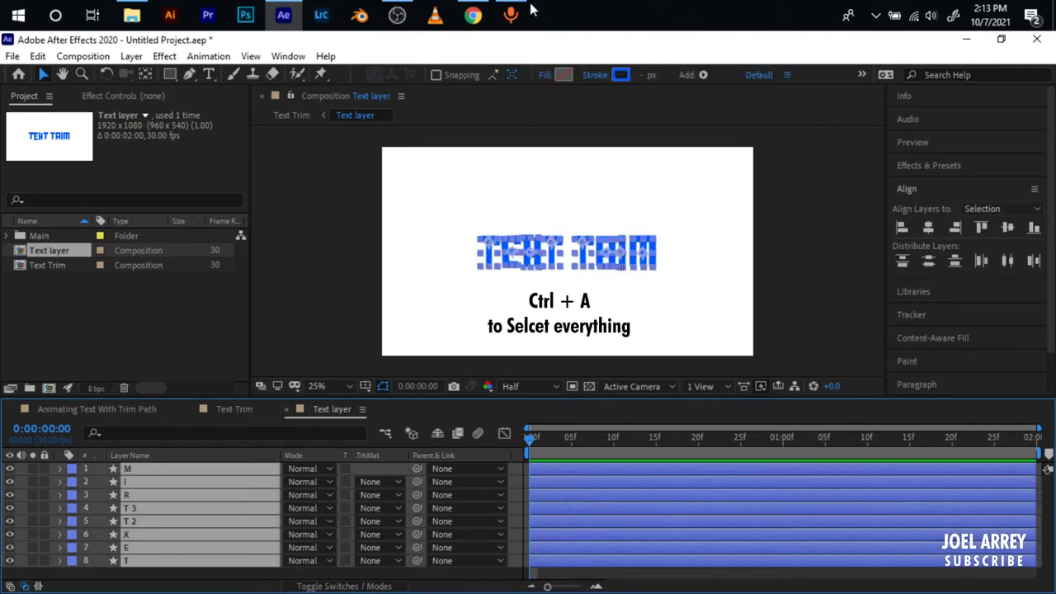
pyautogui.click(144, 74)
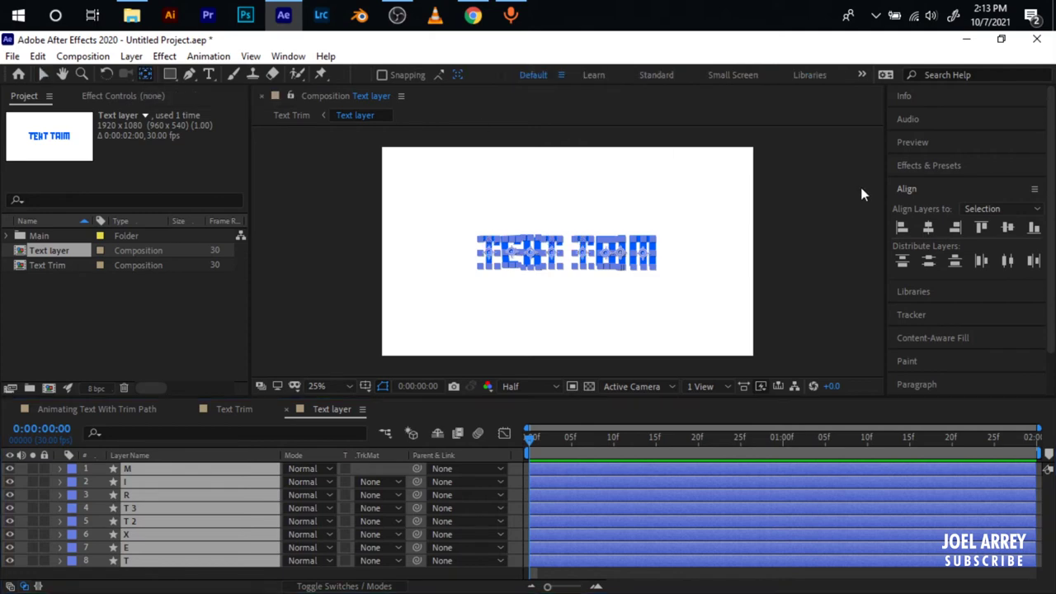
pyautogui.scroll(1, 517, 261)
pyautogui.scroll(-1, 507, 250)
pyautogui.click(72, 480)
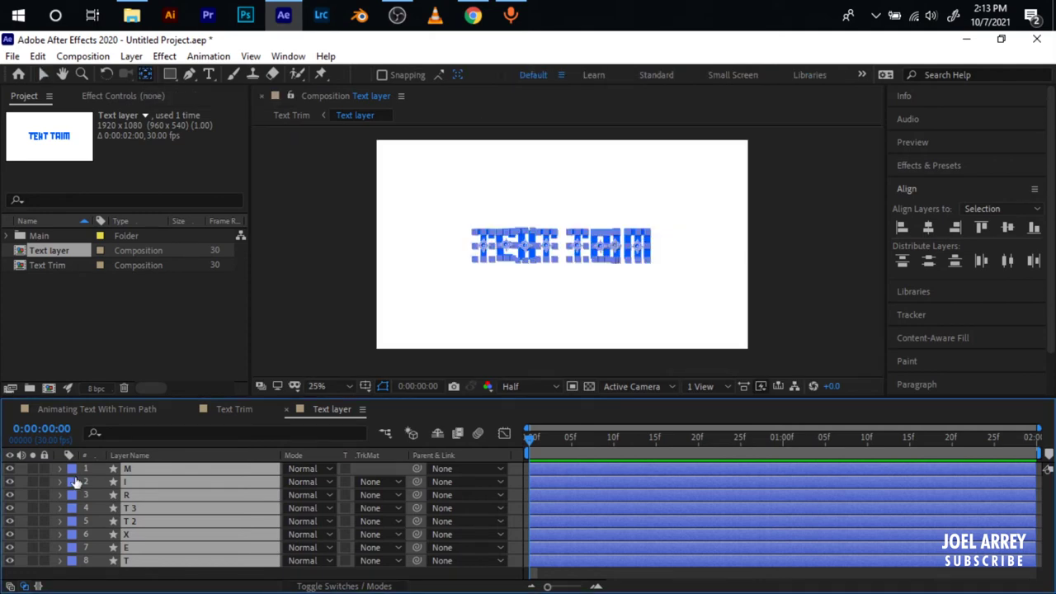
# Add Trim Paths to the contents of the M layer and reveal its settings
pyautogui.click(59, 469)
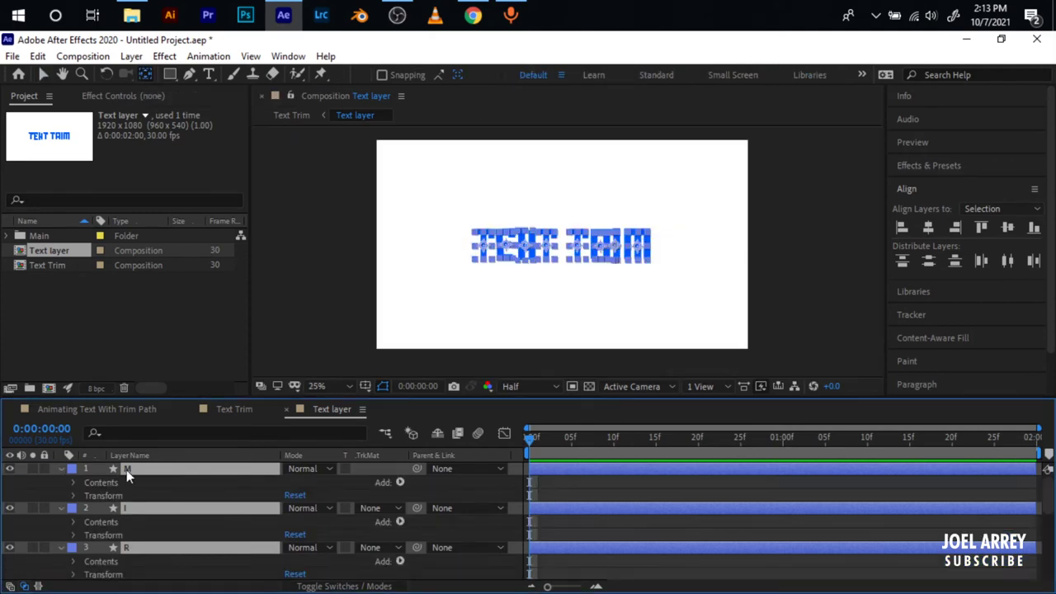
pyautogui.click(399, 482)
pyautogui.click(474, 398)
pyautogui.click(85, 521)
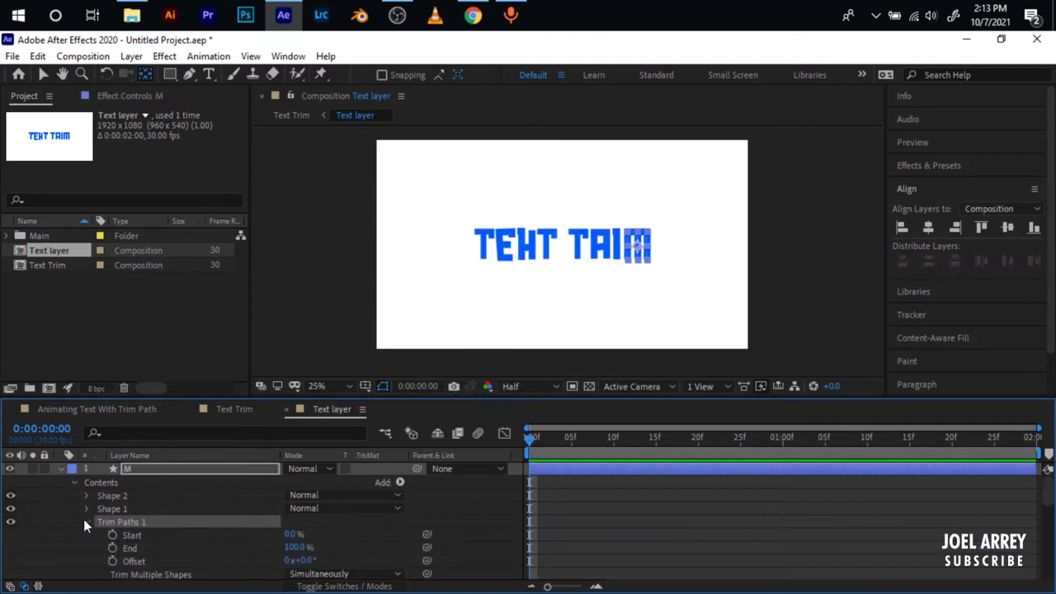
# Keyframe the M's Trim Paths End from 0% at the first frame to 100% at 0:00:01:00
pyautogui.click(112, 545)
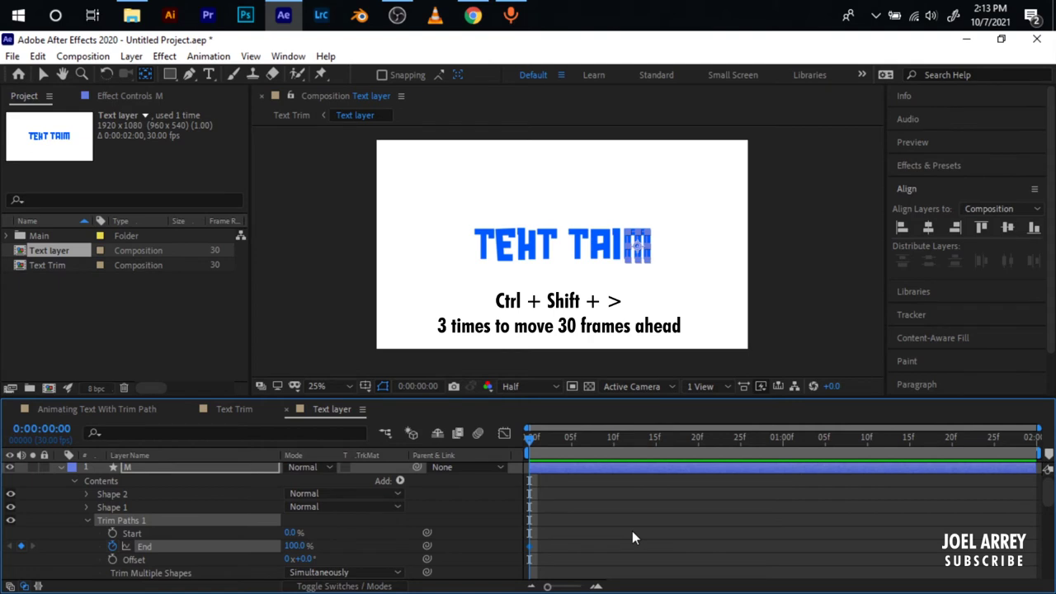
pyautogui.hotkey('ctrl', 'shift', 'Right')
pyautogui.hotkey('ctrl', 'shift', 'Right')
pyautogui.hotkey('ctrl', 'shift', 'Right')
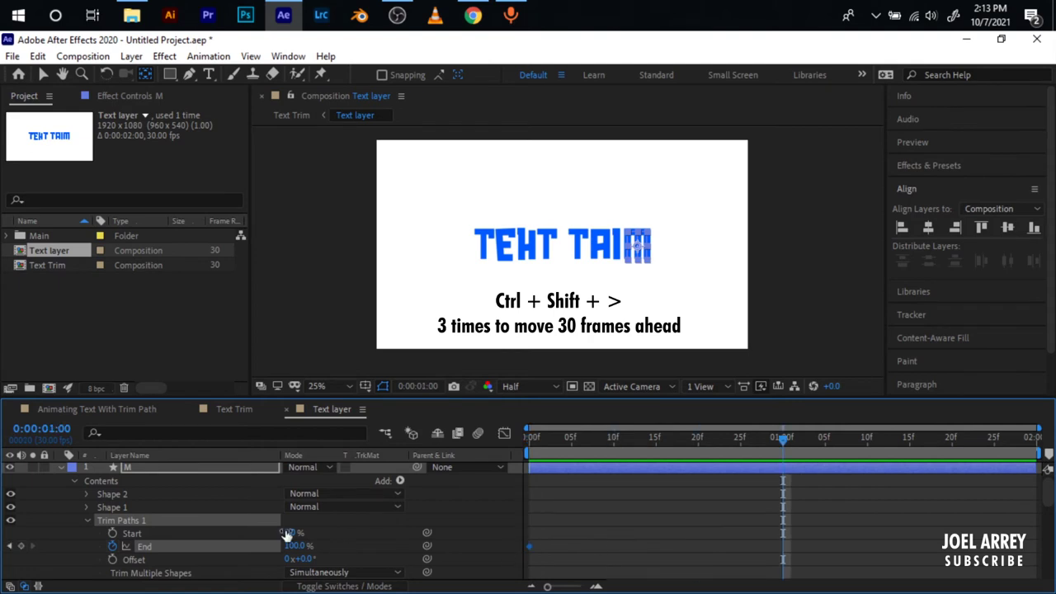
pyautogui.click(10, 547)
pyautogui.moveTo(301, 549); pyautogui.dragTo(91, 547)
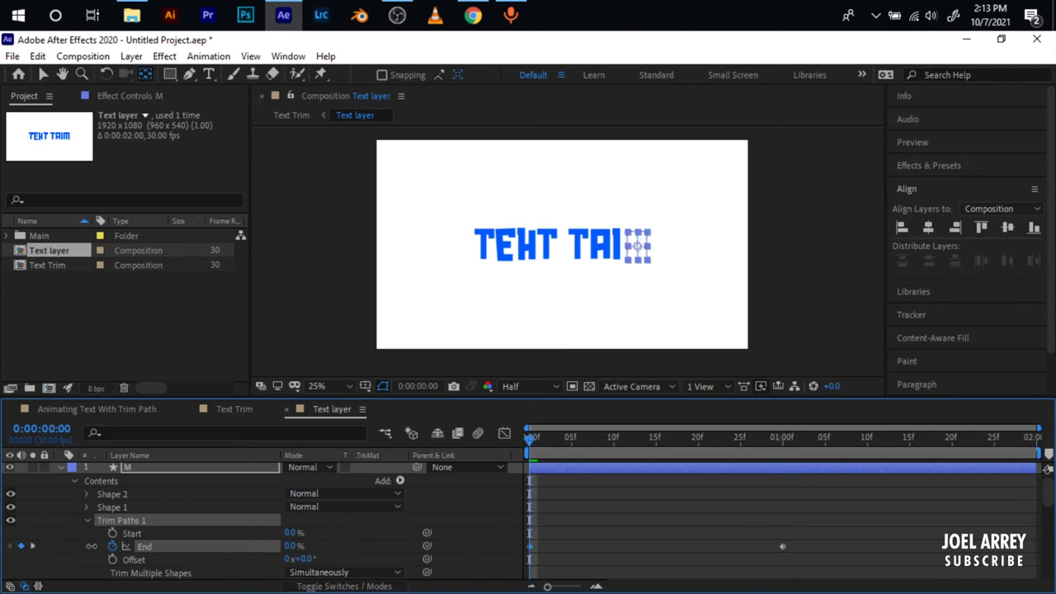
# Apply Easy Ease to both End keyframes and lengthen the last keyframe's incoming influence in the speed graph
pyautogui.moveTo(817, 529); pyautogui.dragTo(510, 564)
pyautogui.press('F9')
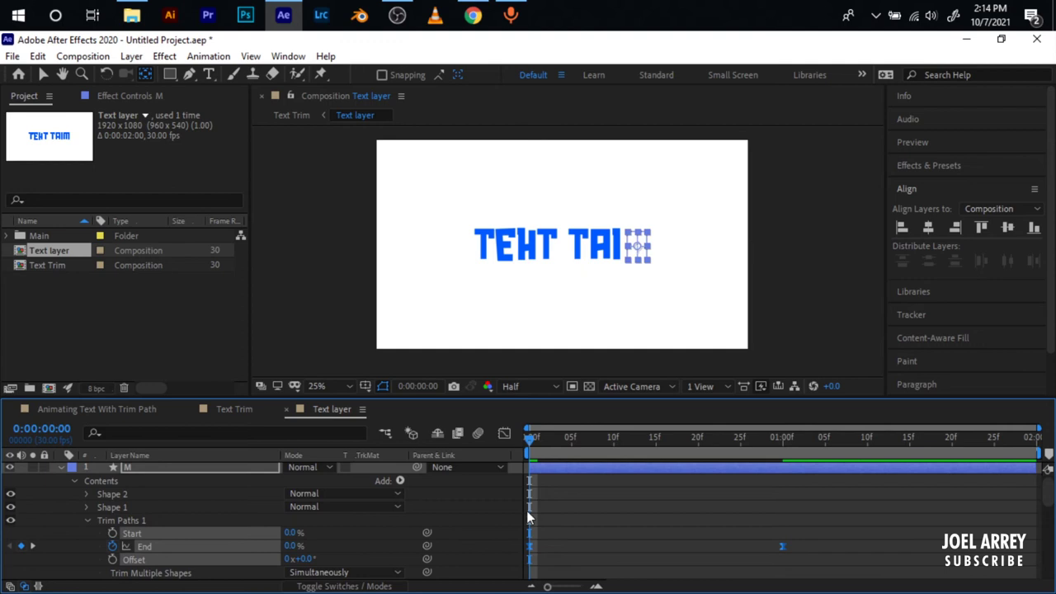
pyautogui.click(504, 434)
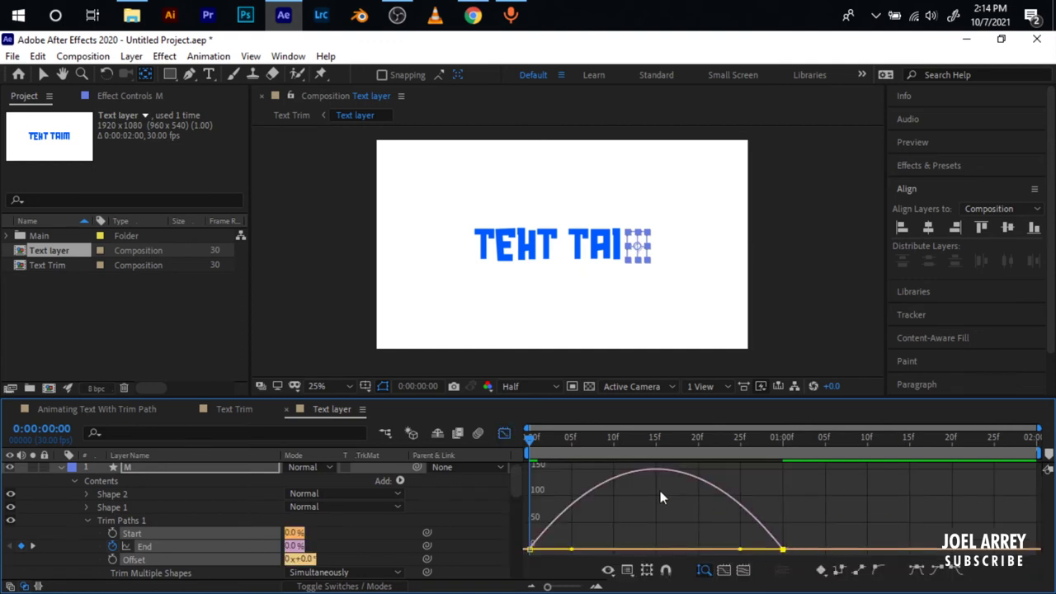
pyautogui.click(627, 570)
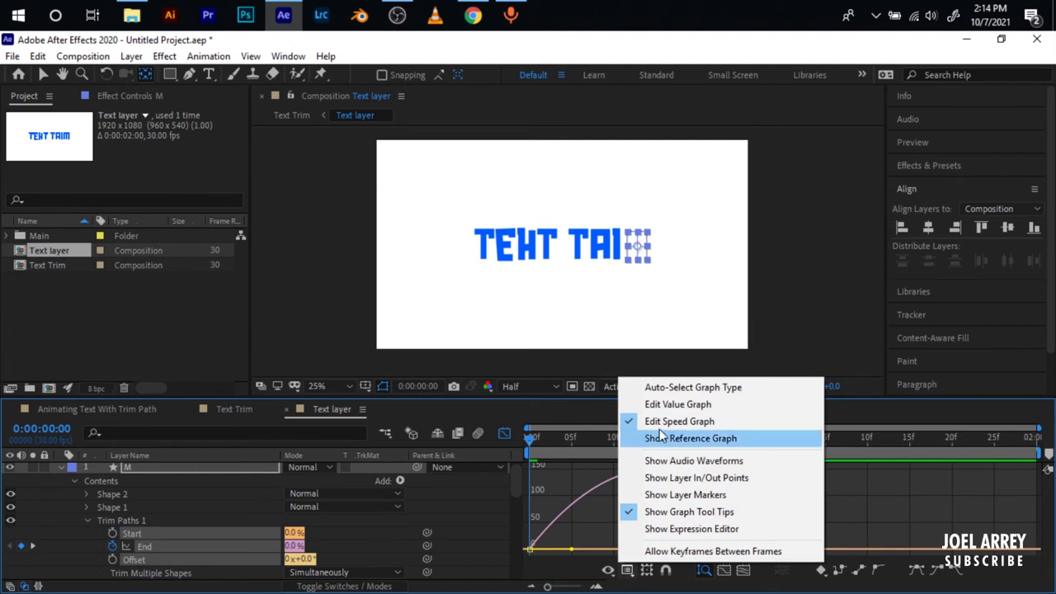
pyautogui.click(598, 533)
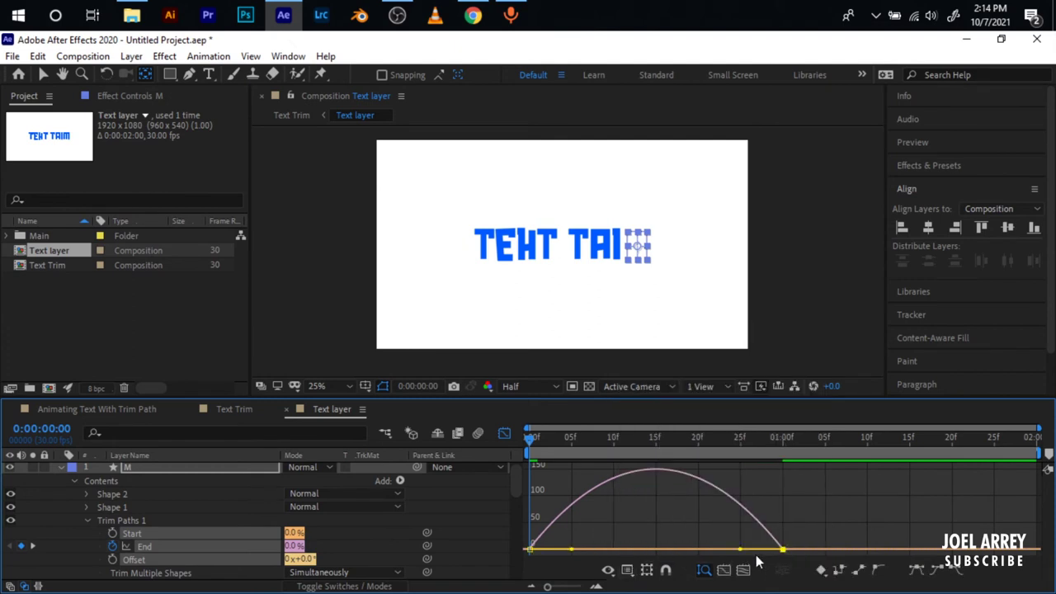
pyautogui.moveTo(744, 551); pyautogui.dragTo(655, 550)
pyautogui.hotkey('shift', 'F3')
# Copy the M's keyframed Trim Paths End animation to all the other letter layers and preview it
pyautogui.moveTo(828, 513); pyautogui.dragTo(523, 561)
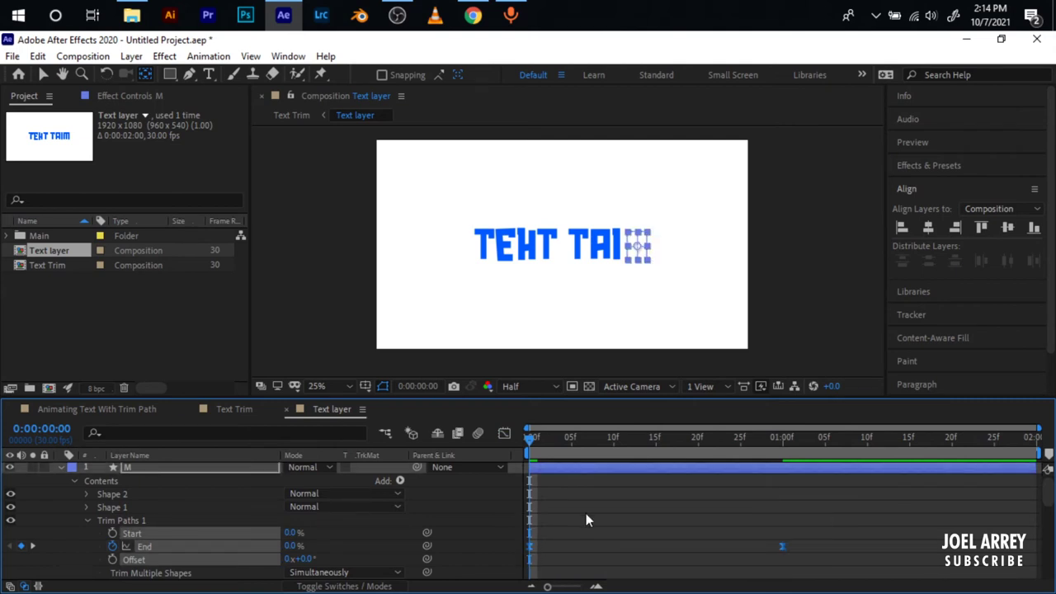
pyautogui.press('u')
pyautogui.hotkey('ctrl', 'a')
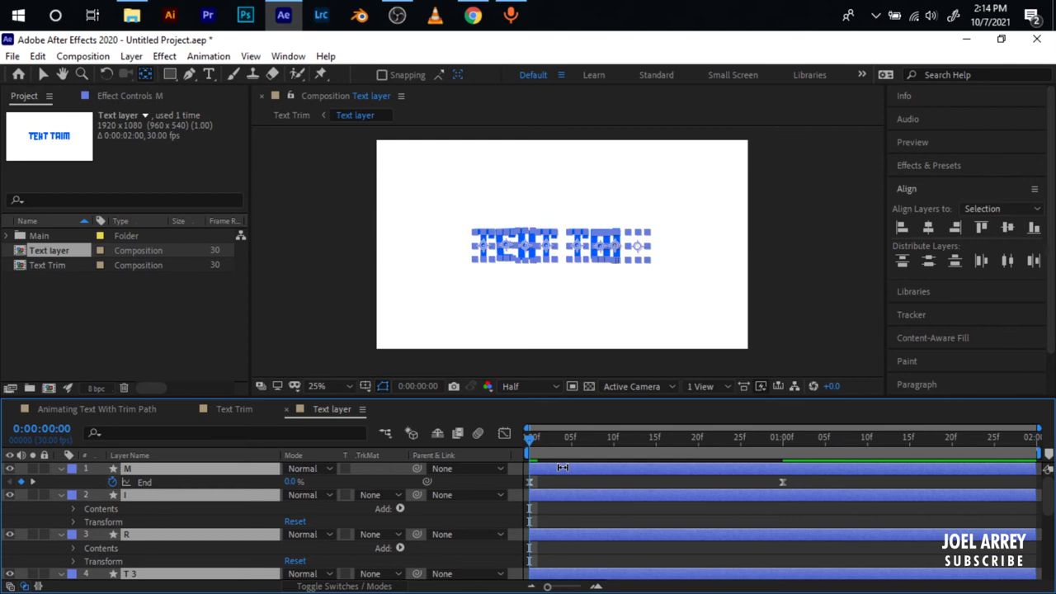
pyautogui.keyDown('ctrl'); pyautogui.click(552, 472); pyautogui.keyUp('ctrl')
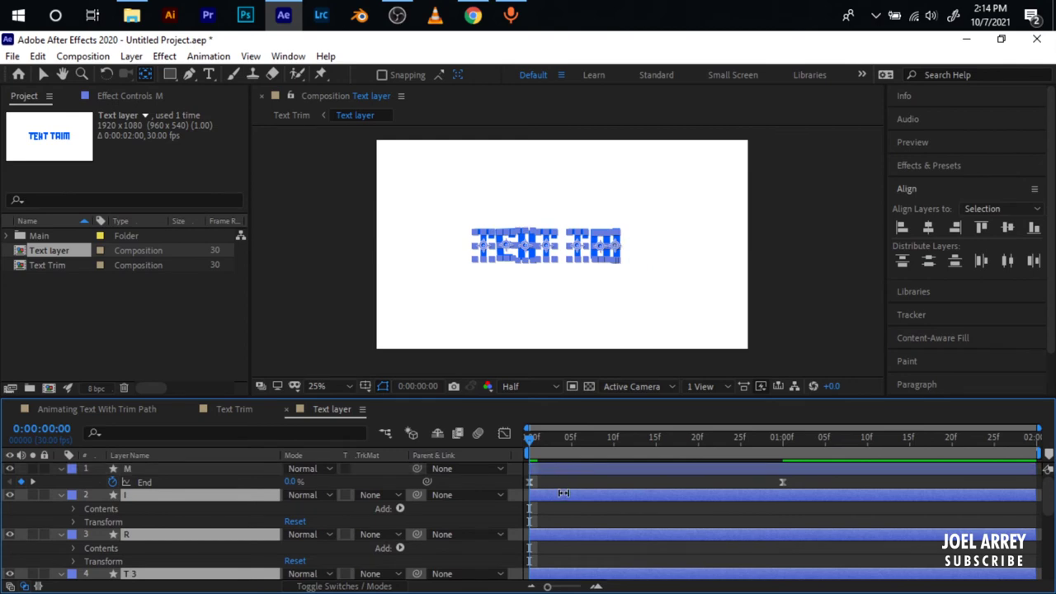
pyautogui.hotkey('ctrl', 'v')
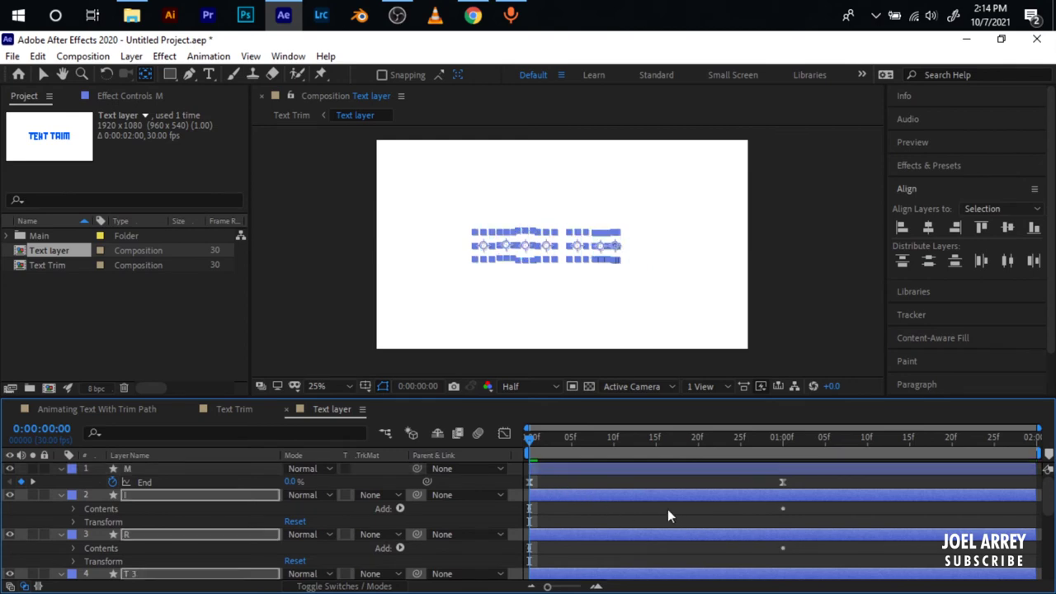
pyautogui.press('u')
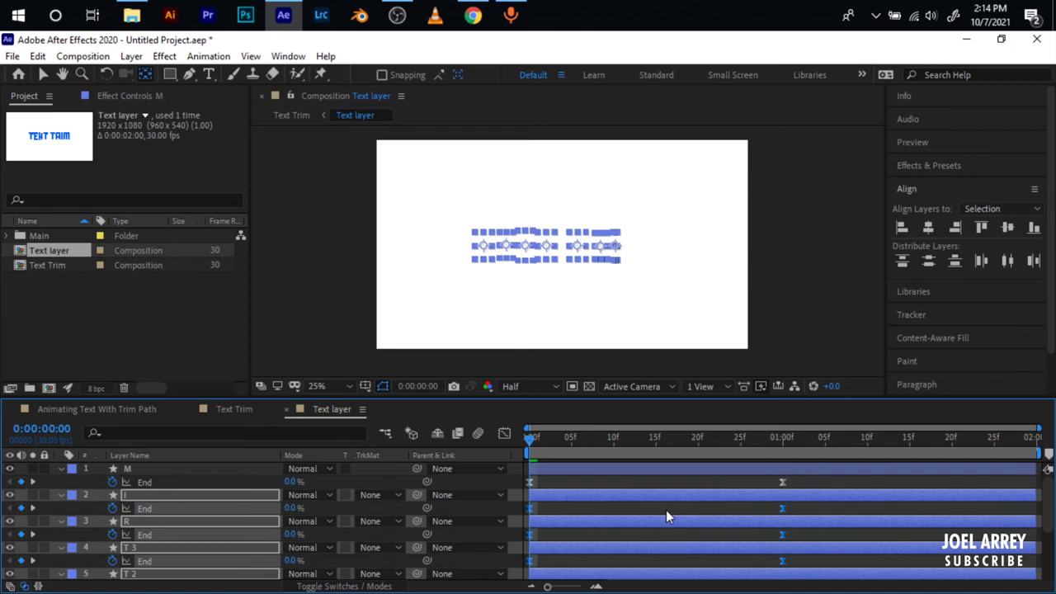
pyautogui.click(664, 512)
pyautogui.press('space')
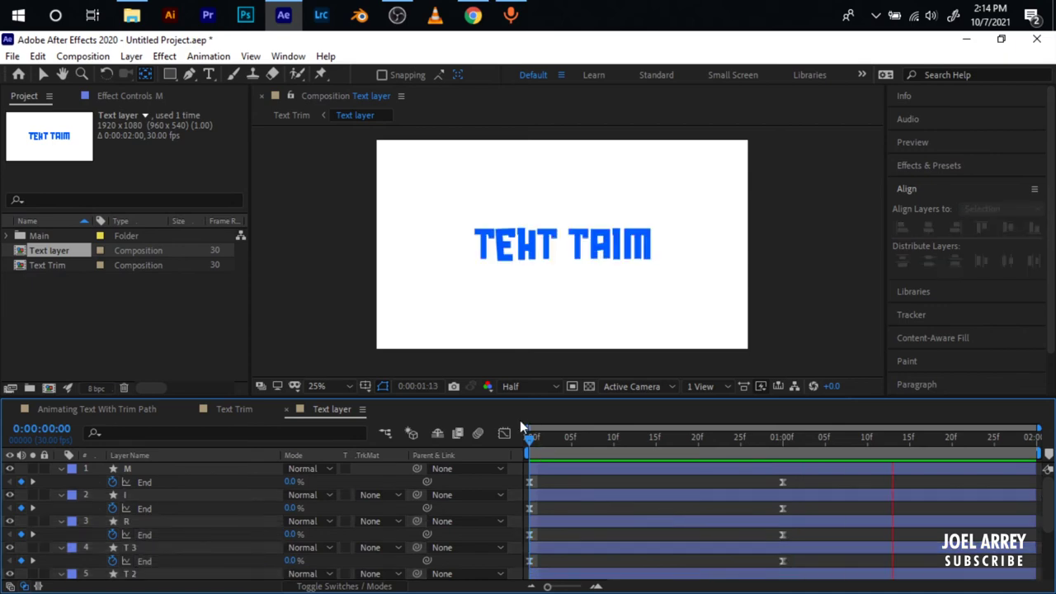
pyautogui.click(530, 438)
# Stagger the E, X and T 2 layers along the timeline so each letter starts after the one before it
pyautogui.scroll(-3, 522, 510)
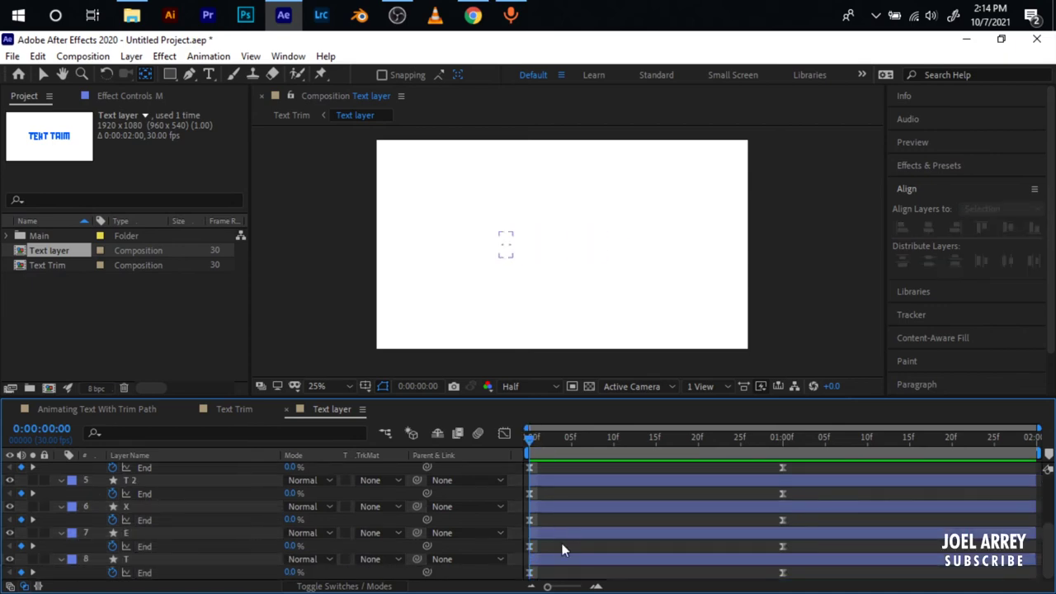
pyautogui.moveTo(543, 533); pyautogui.dragTo(611, 533)
pyautogui.scroll(2, 578, 491)
pyautogui.moveTo(581, 506); pyautogui.dragTo(660, 506)
pyautogui.moveTo(546, 481); pyautogui.dragTo(657, 467)
pyautogui.scroll(1, 629, 488)
# In the Text Trim composition, set the TEXT TRIM layer's track matte to Alpha Matte "[Text layer]"
pyautogui.click(234, 408)
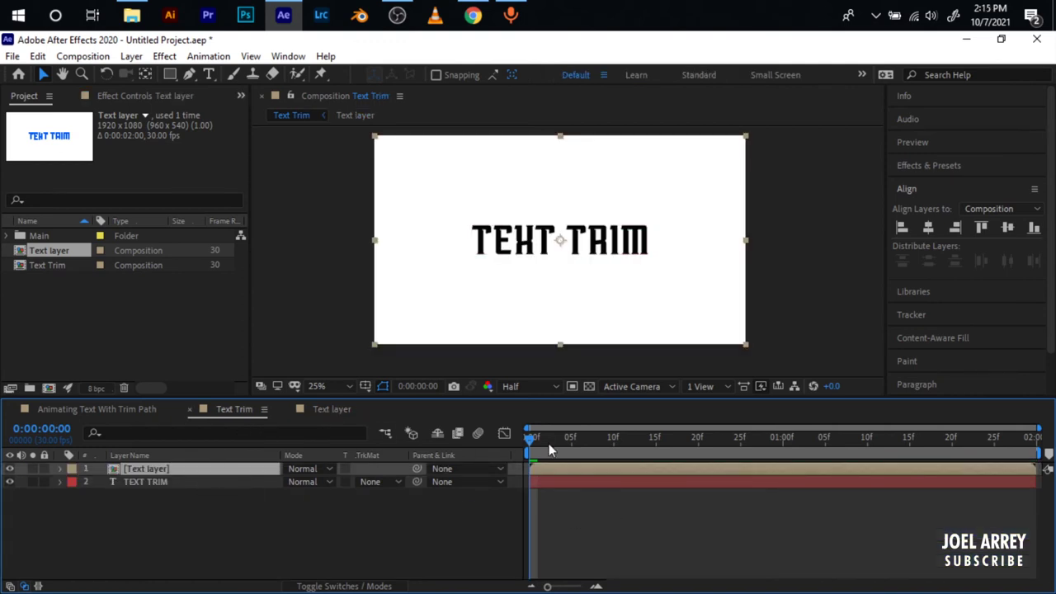
pyautogui.click(546, 480)
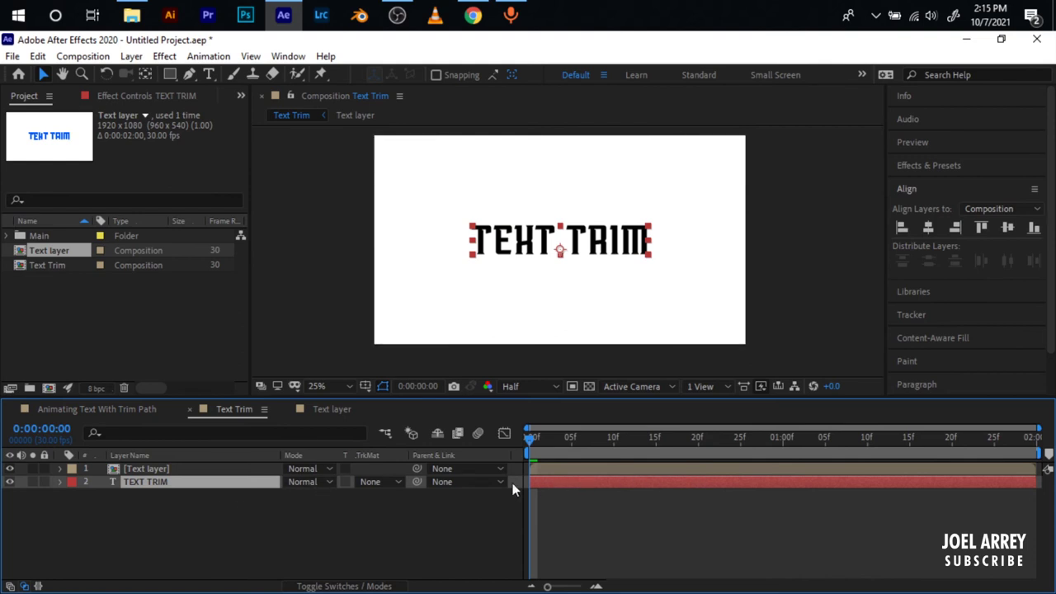
pyautogui.click(375, 483)
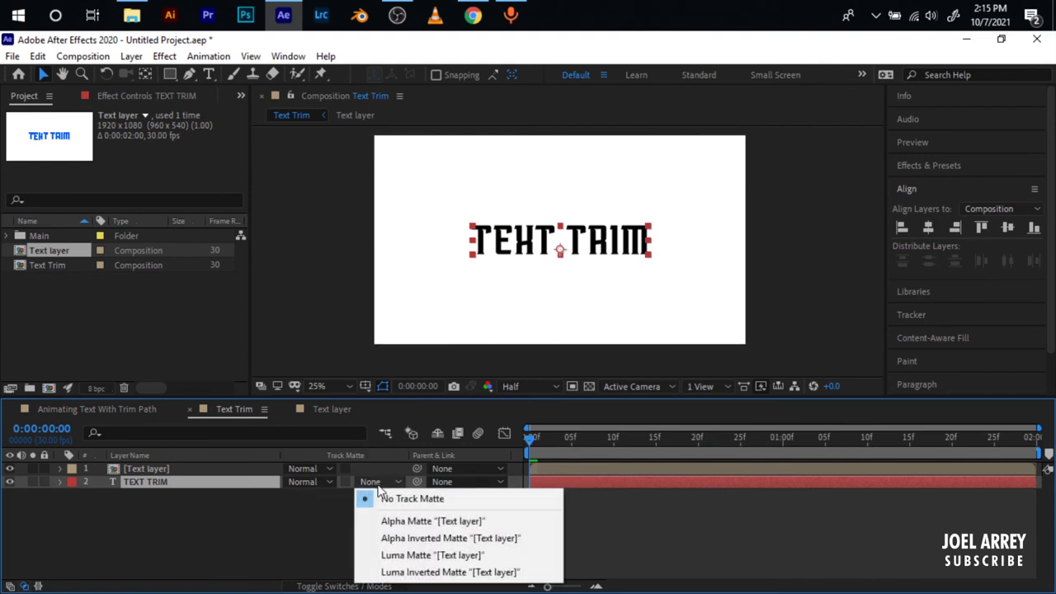
pyautogui.click(406, 522)
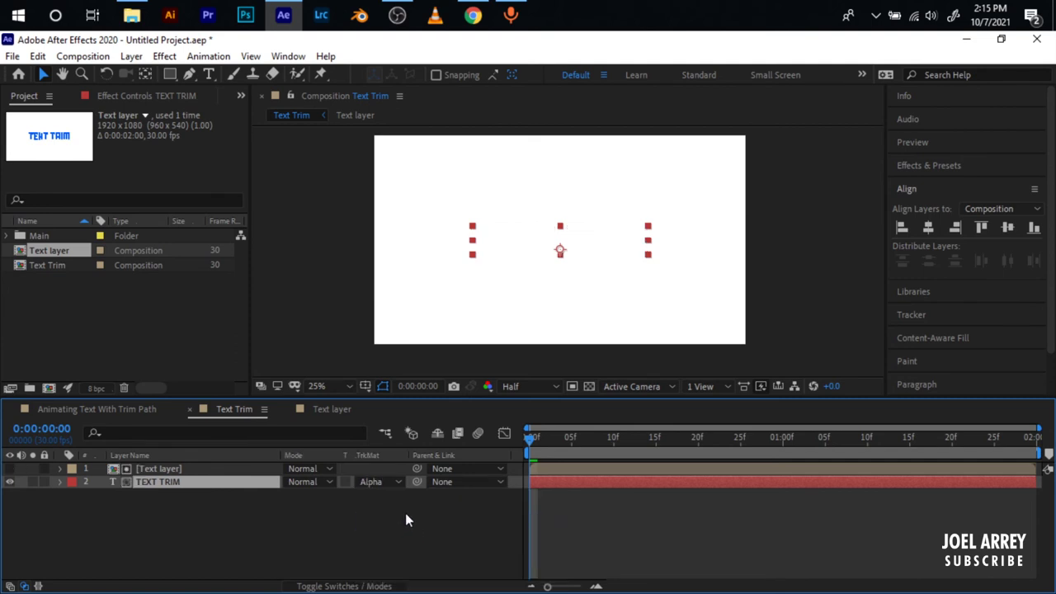
# Play back the matted text animation in the Text Trim composition from the first frame
pyautogui.click(550, 507)
pyautogui.click(548, 468)
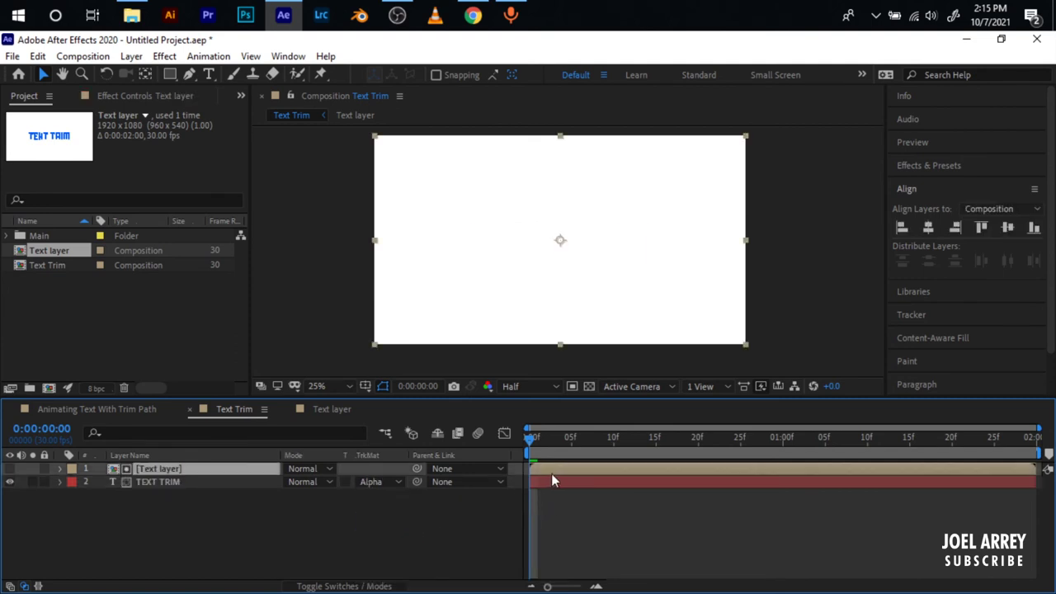
pyautogui.click(551, 484)
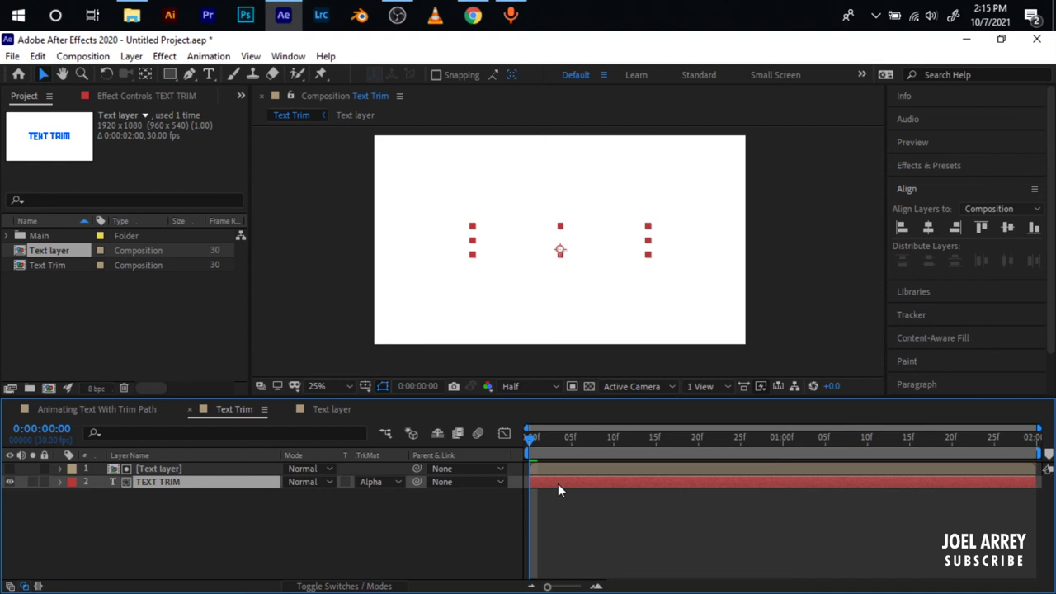
pyautogui.click(534, 463)
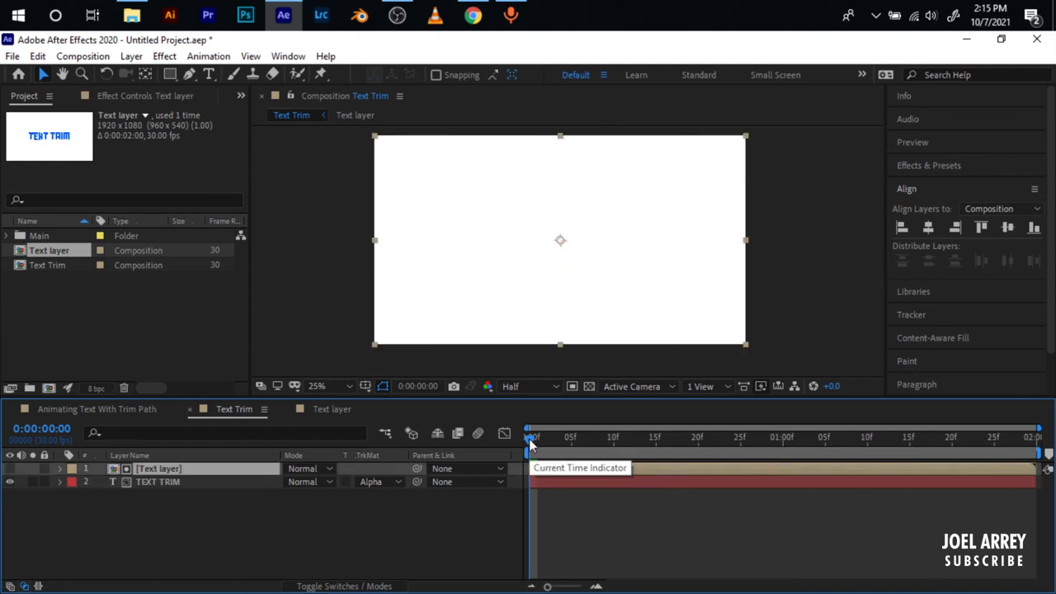
pyautogui.press('space')
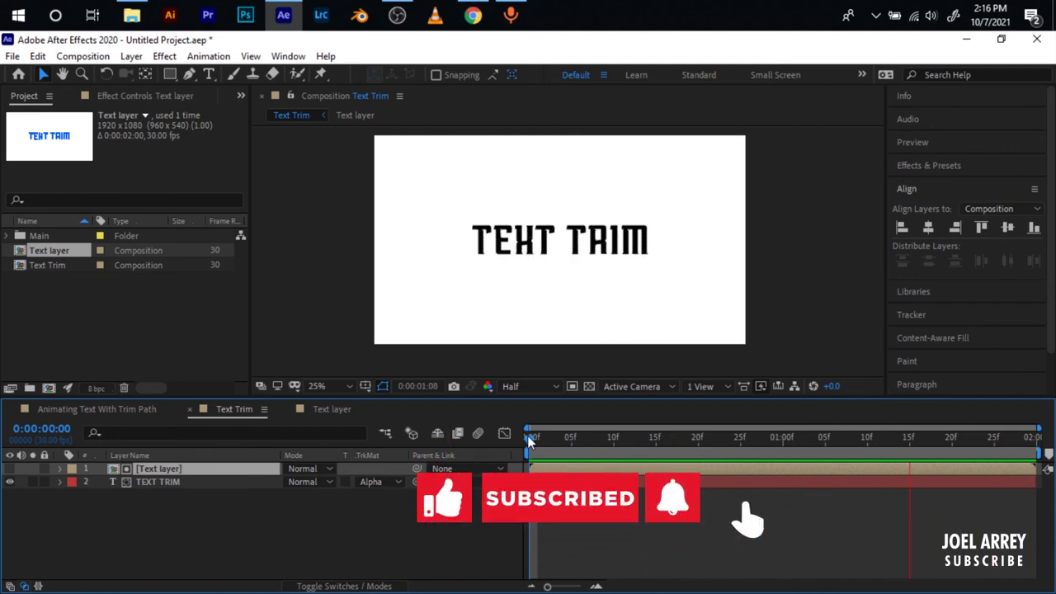
pyautogui.press('space')
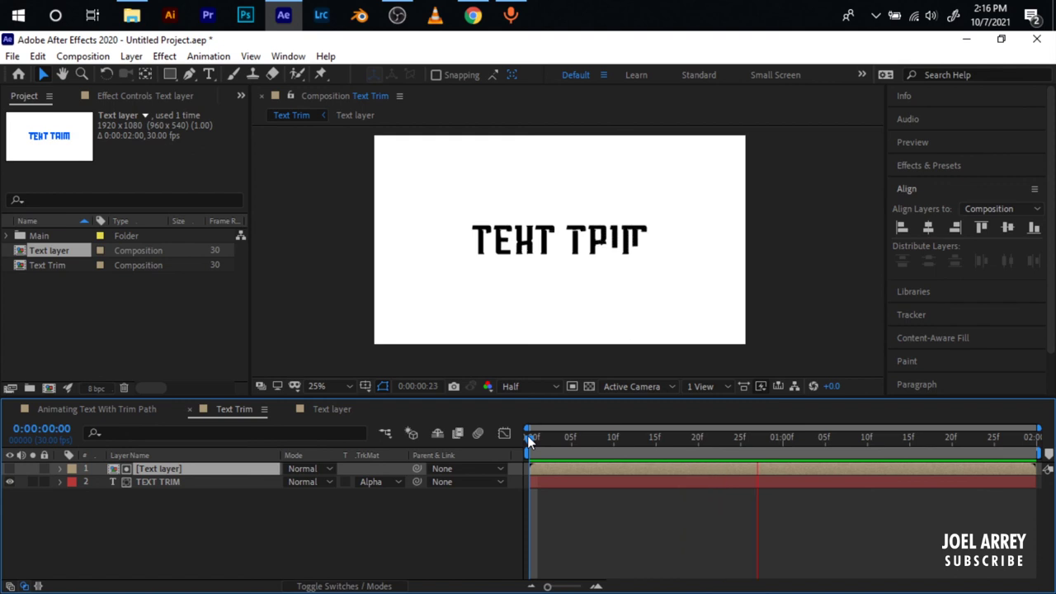